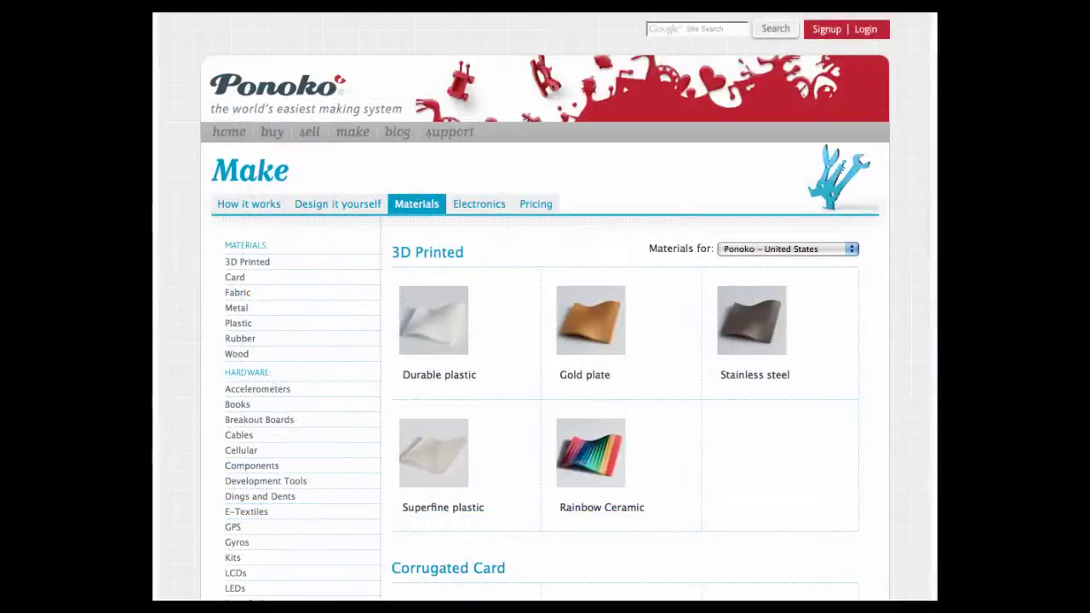
pyautogui.scroll(-10, 545, 341)
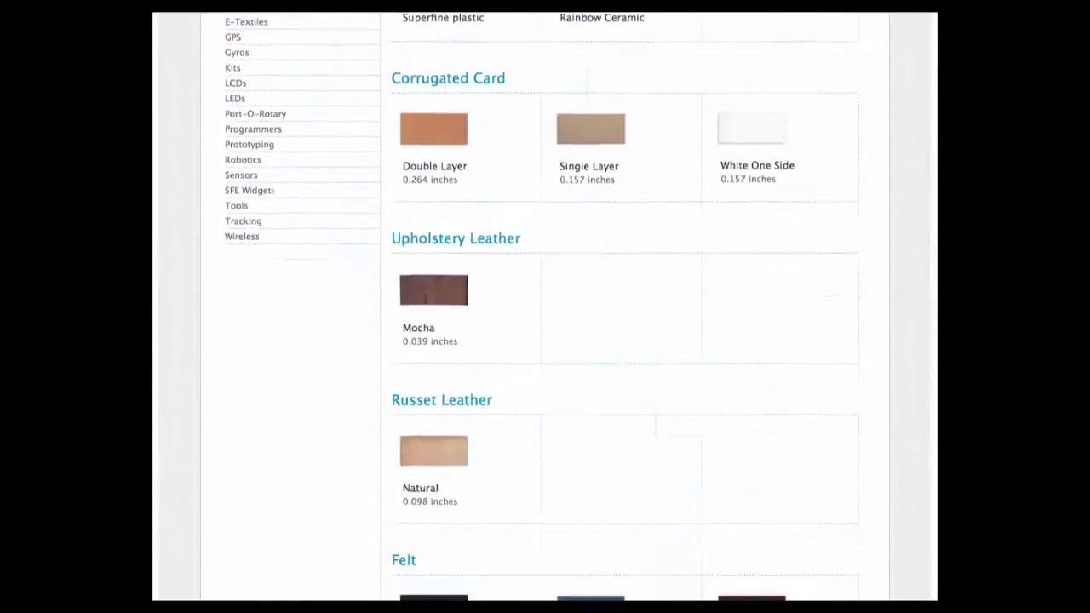
pyautogui.scroll(-1, 545, 340)
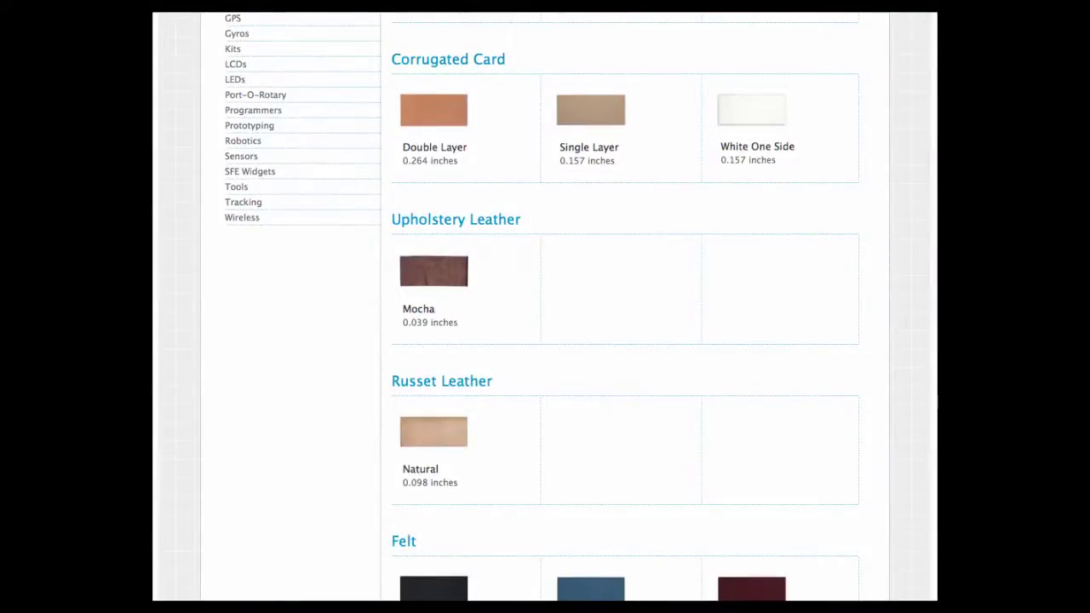
pyautogui.scroll(-6, 621, 341)
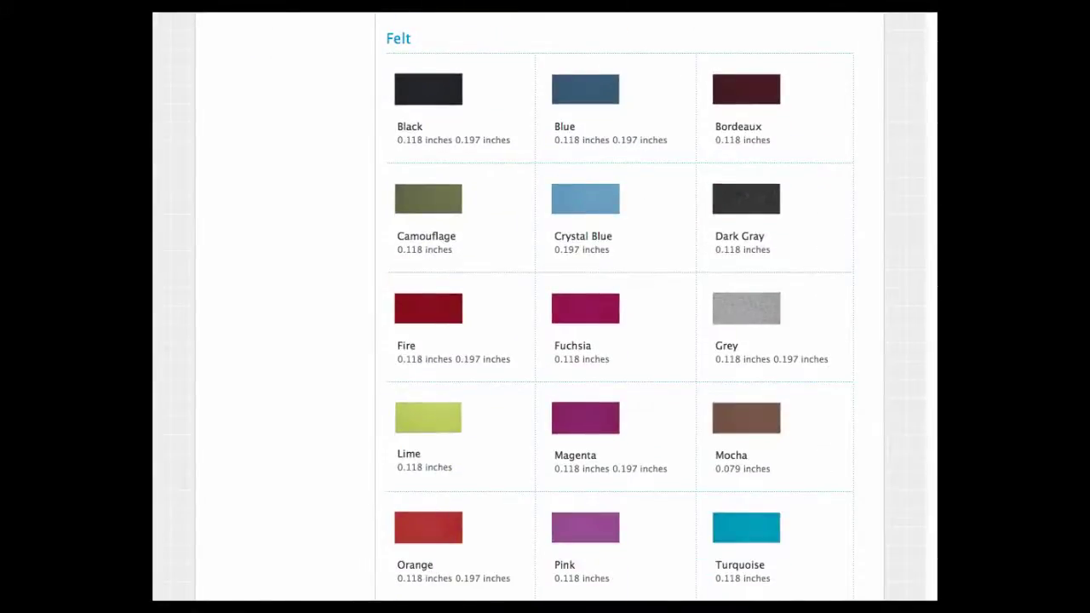
pyautogui.scroll(-8, 620, 306)
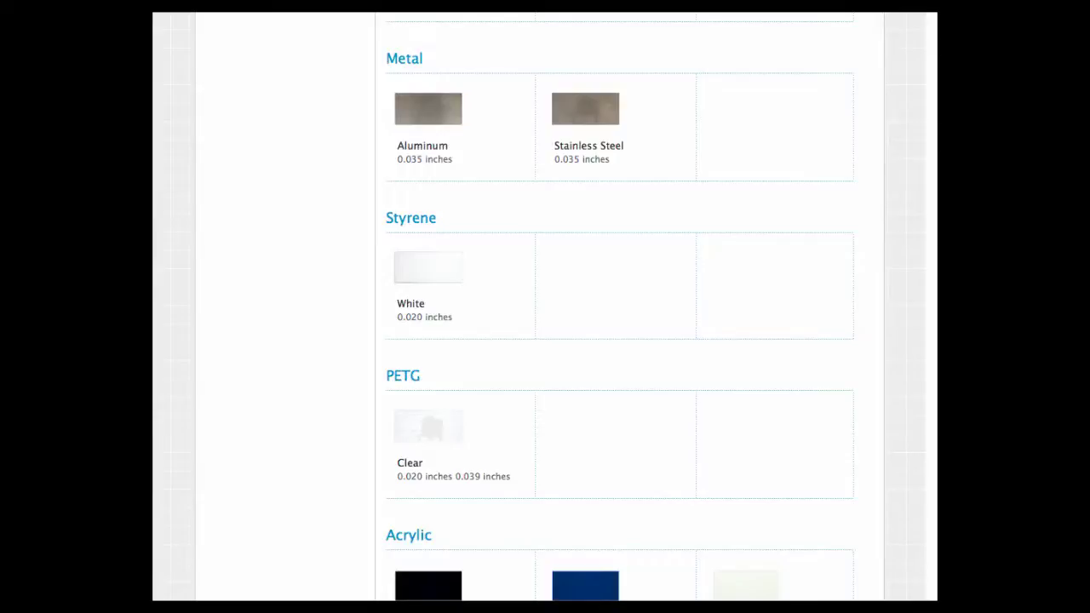
pyautogui.scroll(-6, 621, 306)
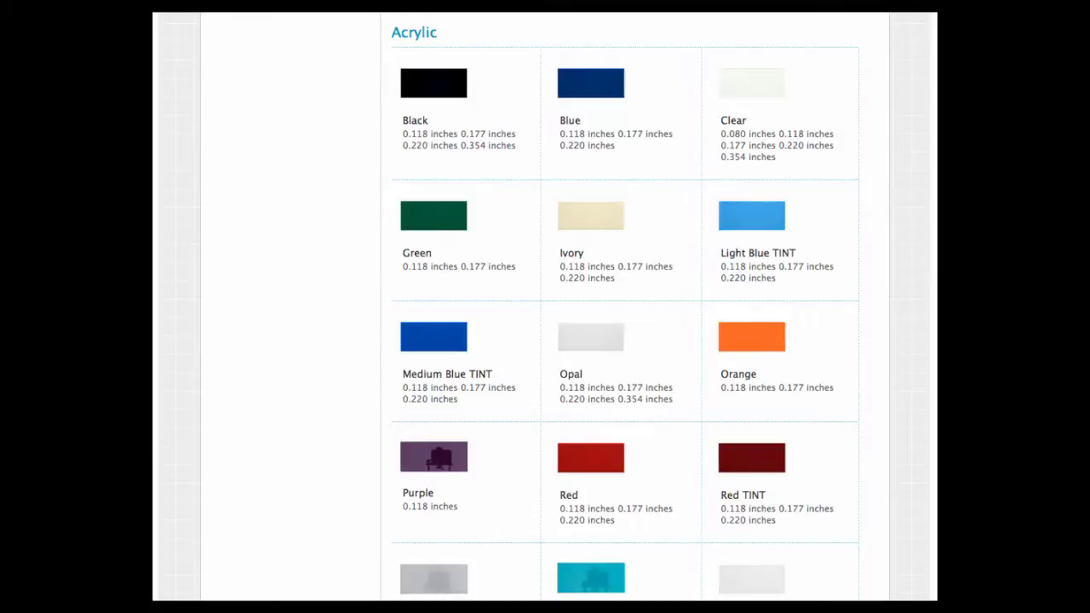
pyautogui.scroll(-15, 624, 306)
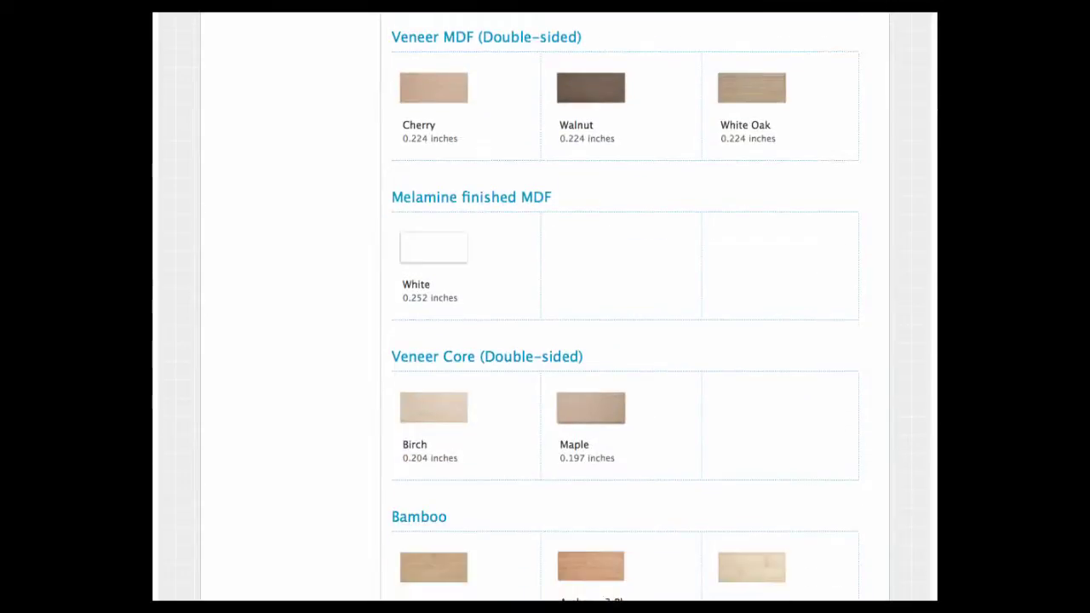
pyautogui.scroll(-5, 639, 499)
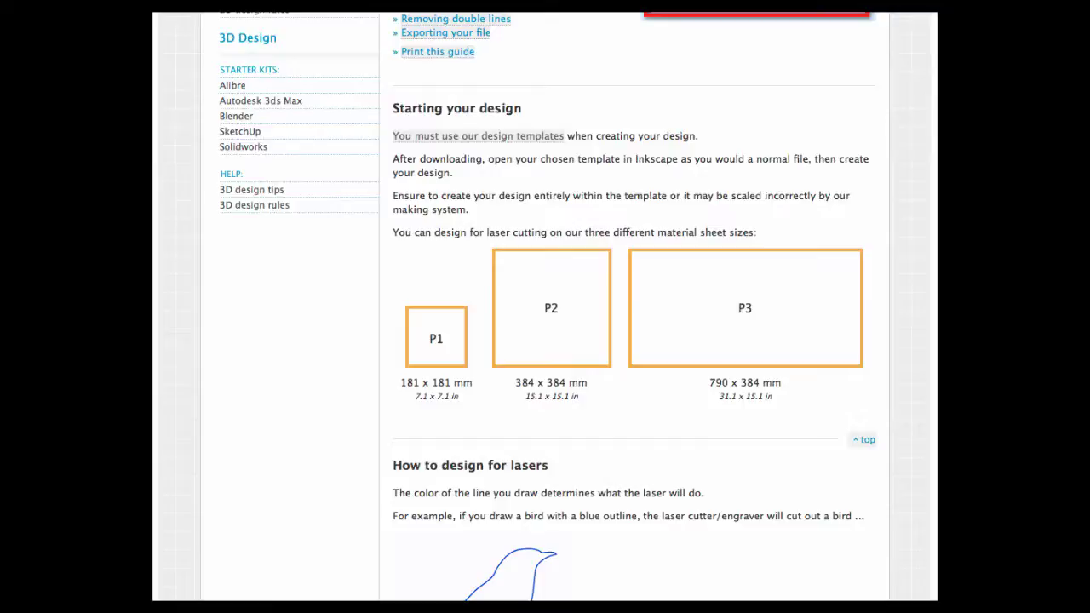
# Step: Scroll the Ponoko Inkscape guide down to the Starting your design section
pyautogui.scroll(-5, 633, 307)
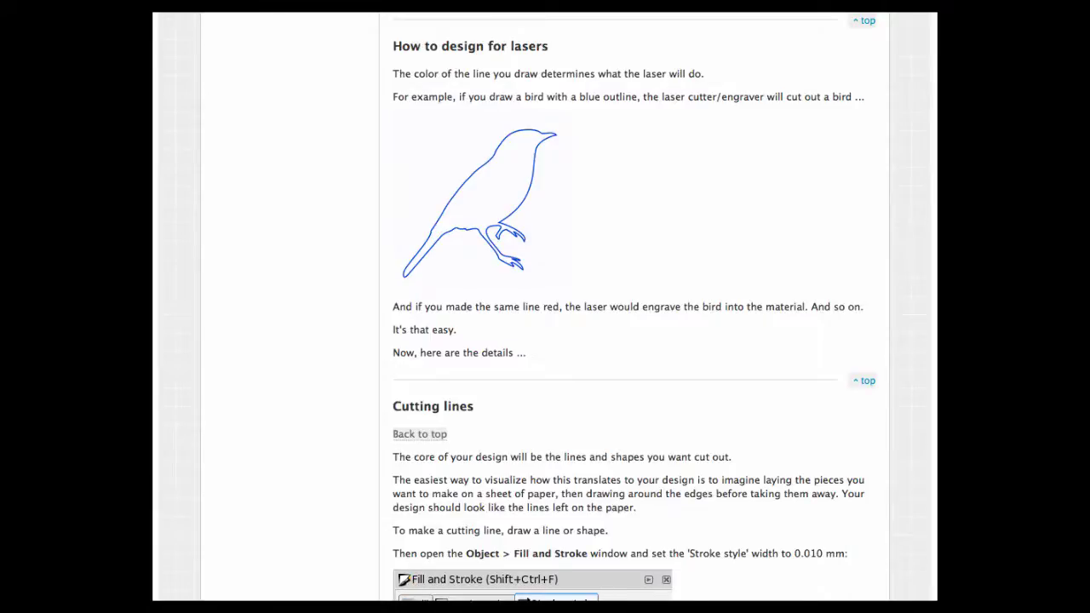
# Step: Scroll through Cutting lines, Vector line engraving and Raster fill engraving to Using text
pyautogui.scroll(-10, 634, 306)
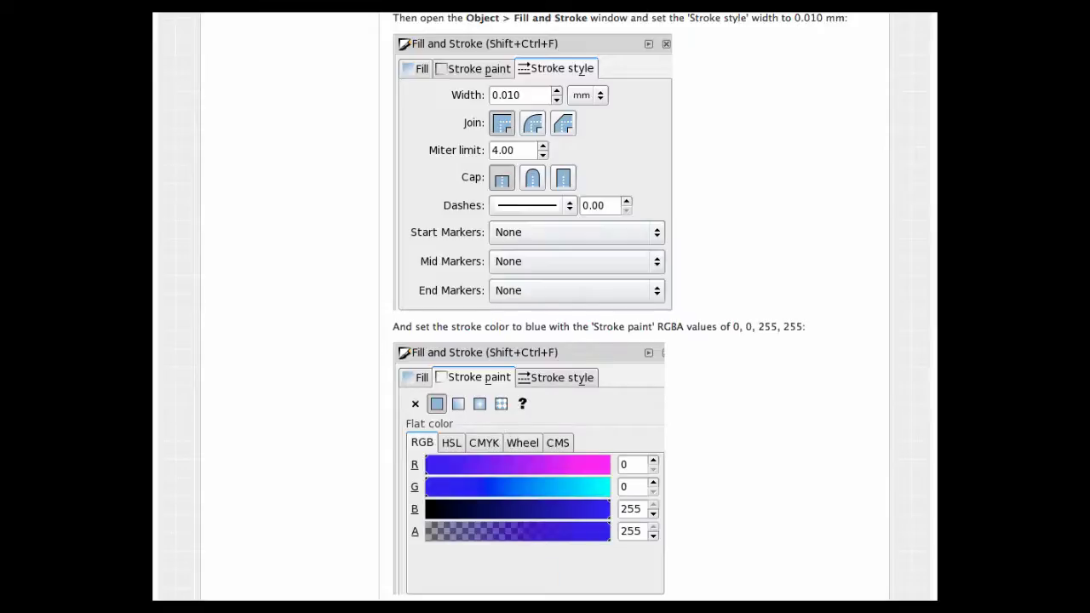
pyautogui.scroll(-20, 545, 306)
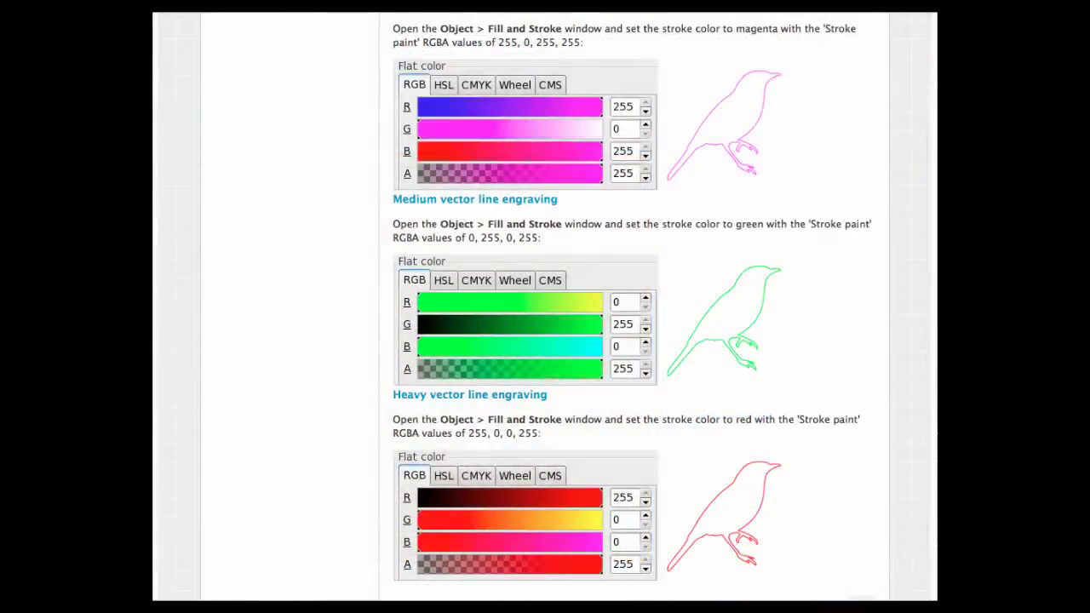
pyautogui.scroll(-10, 634, 306)
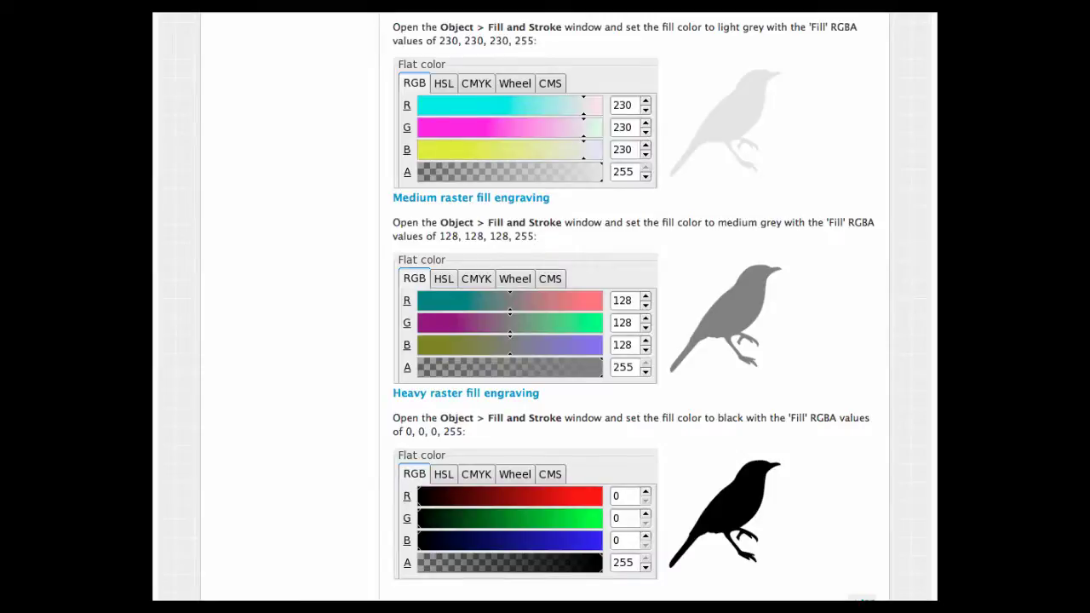
pyautogui.scroll(-10, 634, 306)
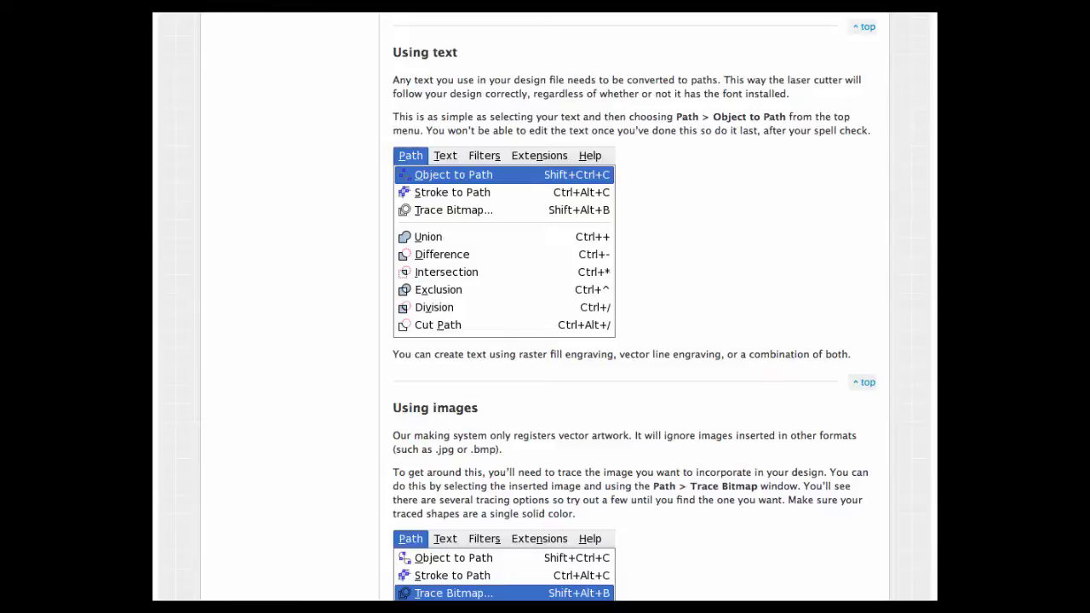
# Step: Scroll past the guide's Using images and Removing double lines sections
pyautogui.scroll(-5, 634, 307)
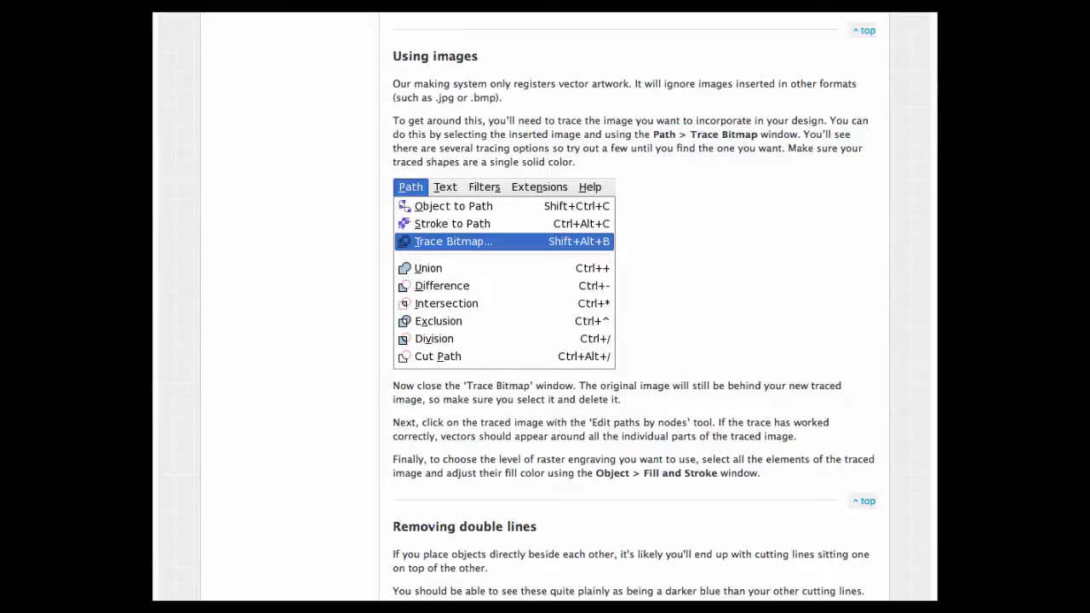
pyautogui.scroll(-6, 635, 341)
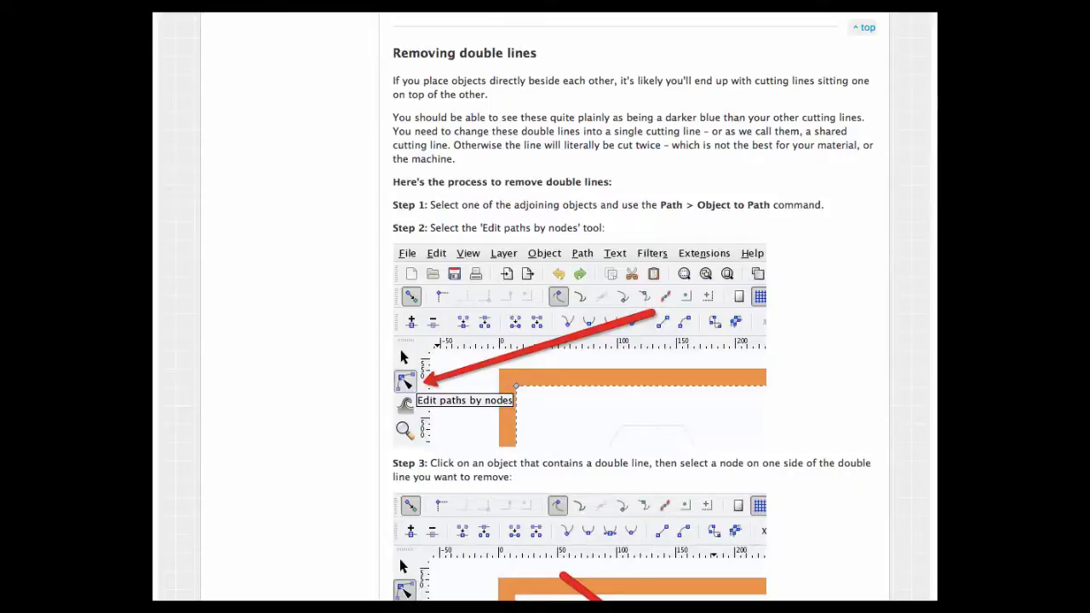
pyautogui.scroll(-15, 634, 307)
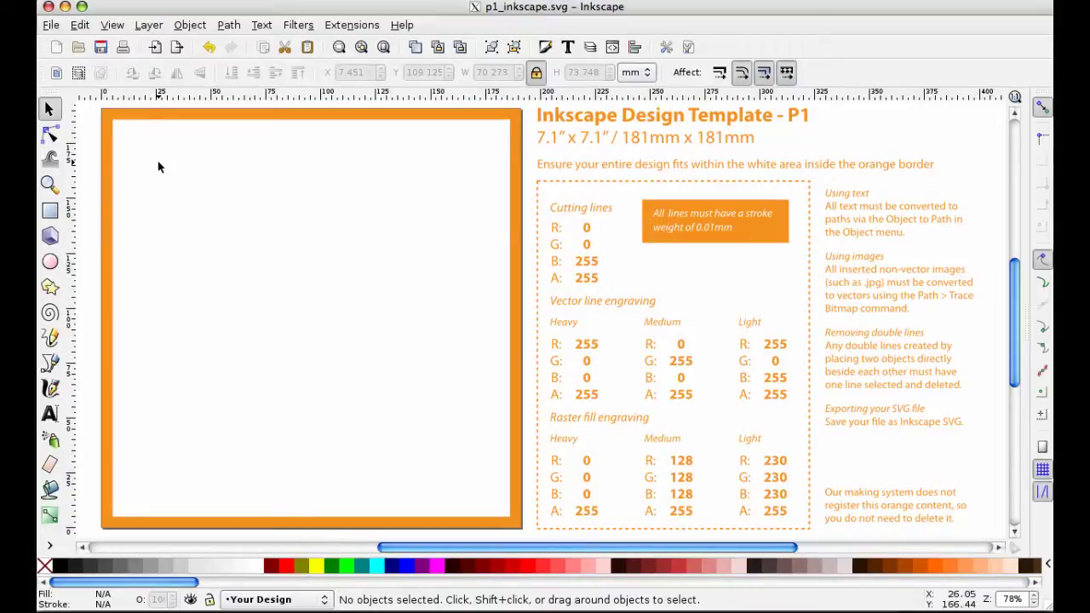
# Step: Draw a circle and a wedge triangle from its centre reaching past its edge
pyautogui.click(49, 263)
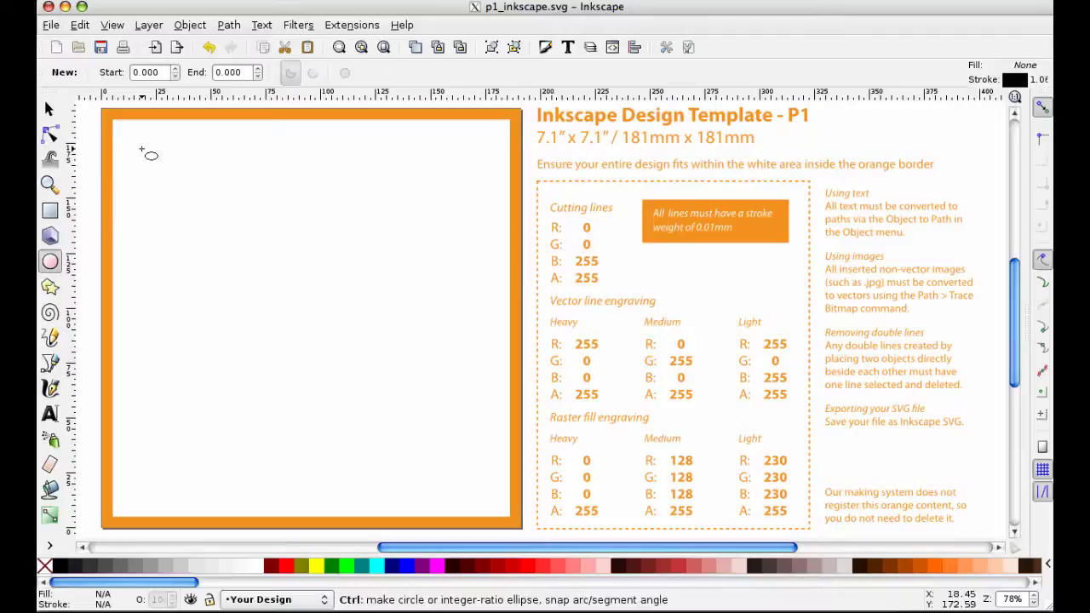
pyautogui.moveTo(142, 148); pyautogui.dragTo(306, 312)
pyautogui.click(49, 364)
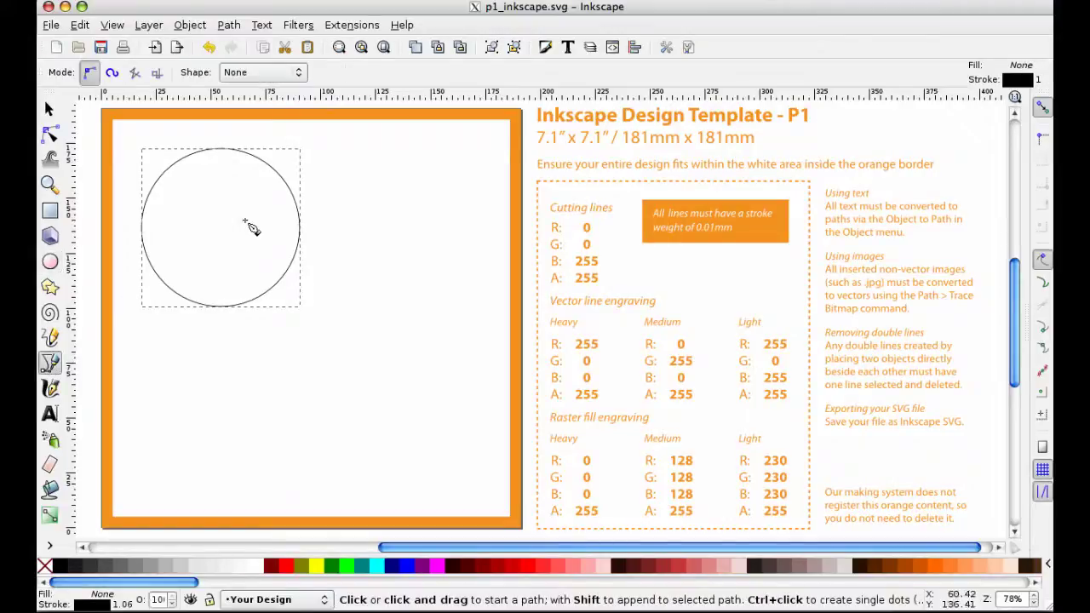
pyautogui.click(326, 181)
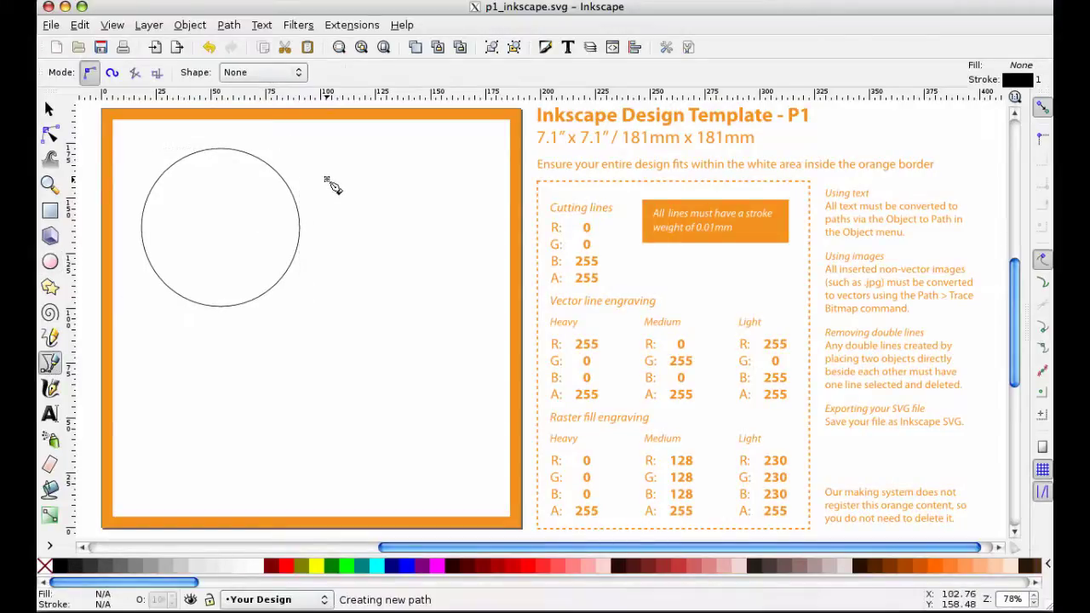
pyautogui.click(217, 227)
pyautogui.click(322, 282)
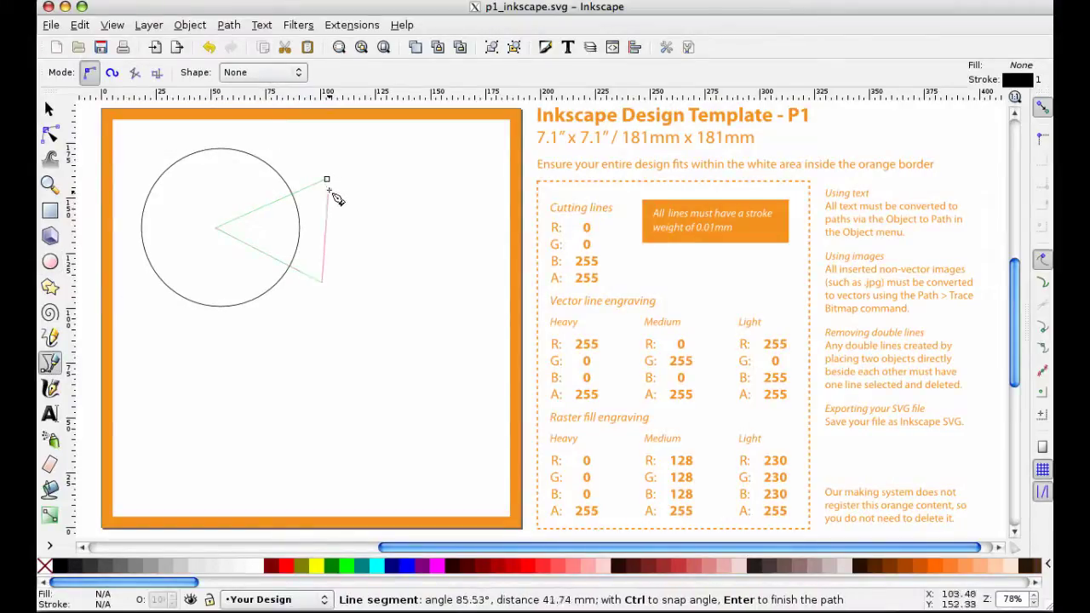
pyautogui.click(325, 181)
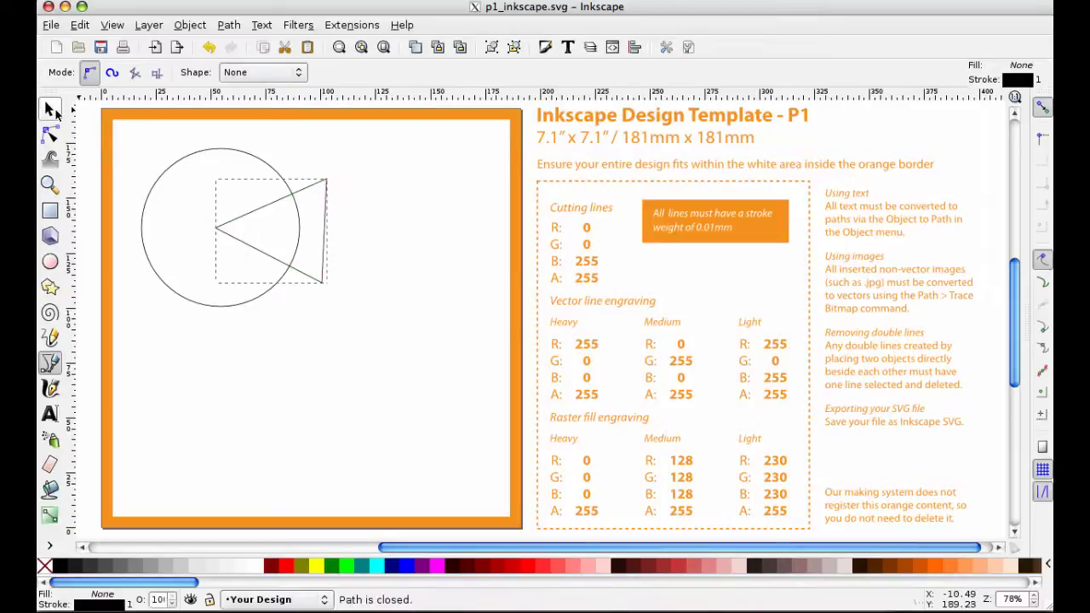
# Step: Select both shapes and subtract the triangle from the circle with Path > Difference
pyautogui.click(49, 109)
pyautogui.keyDown('shift'); pyautogui.click(242, 155); pyautogui.keyUp('shift')
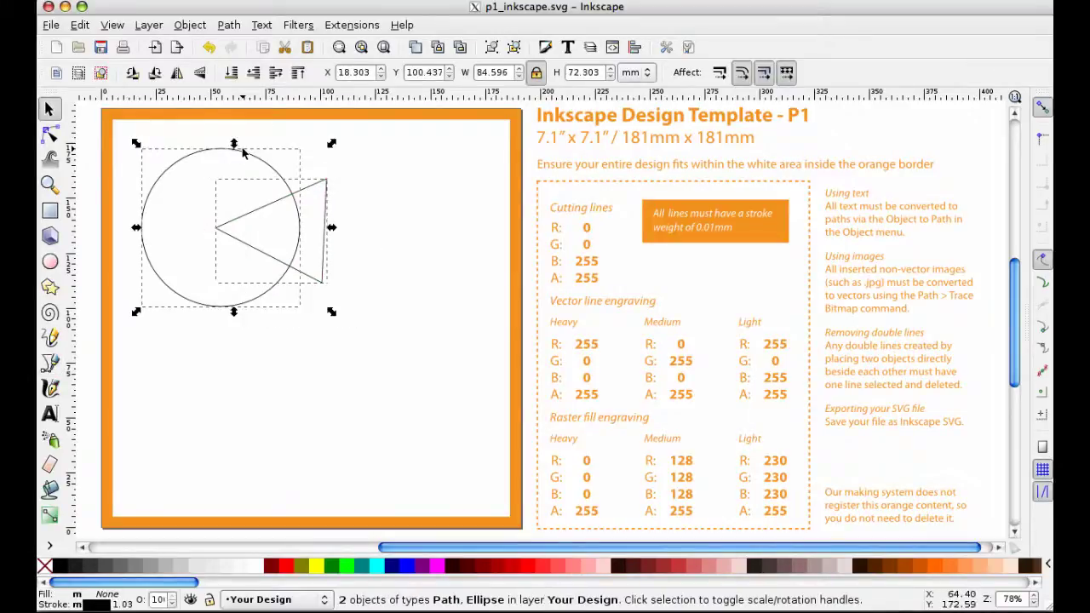
pyautogui.click(232, 26)
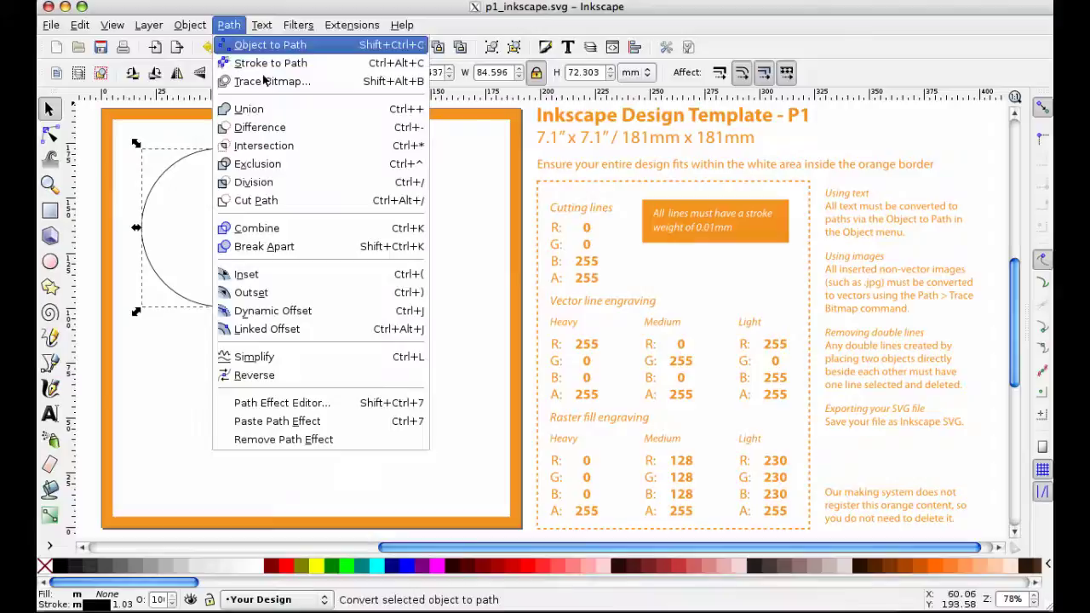
pyautogui.click(336, 129)
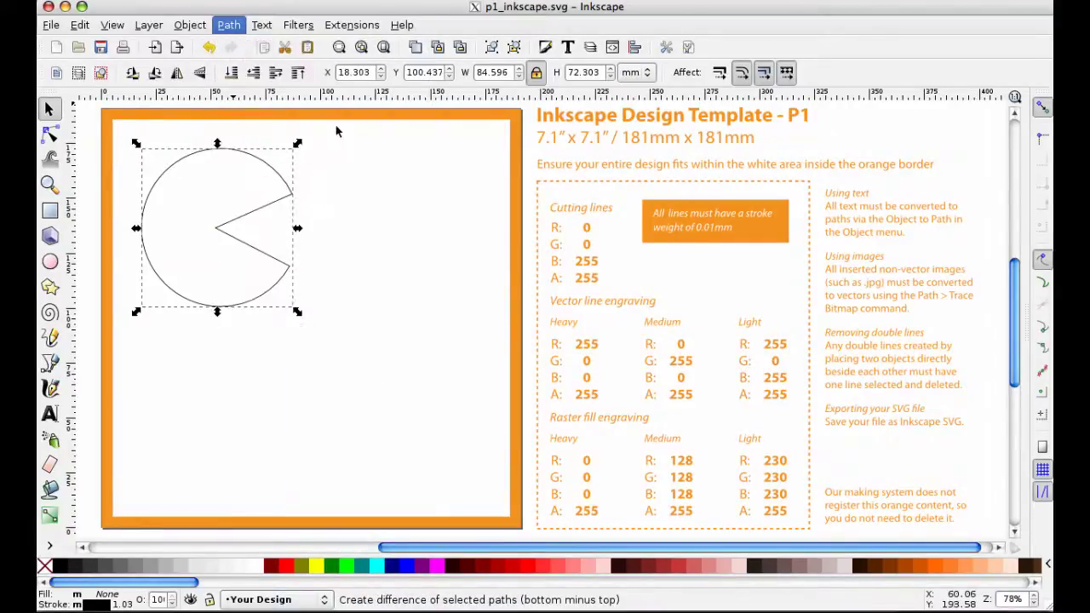
# Step: Move Pac-Man toward the top-left corner and set its stroke to pure blue 0000ffff
pyautogui.click(329, 205)
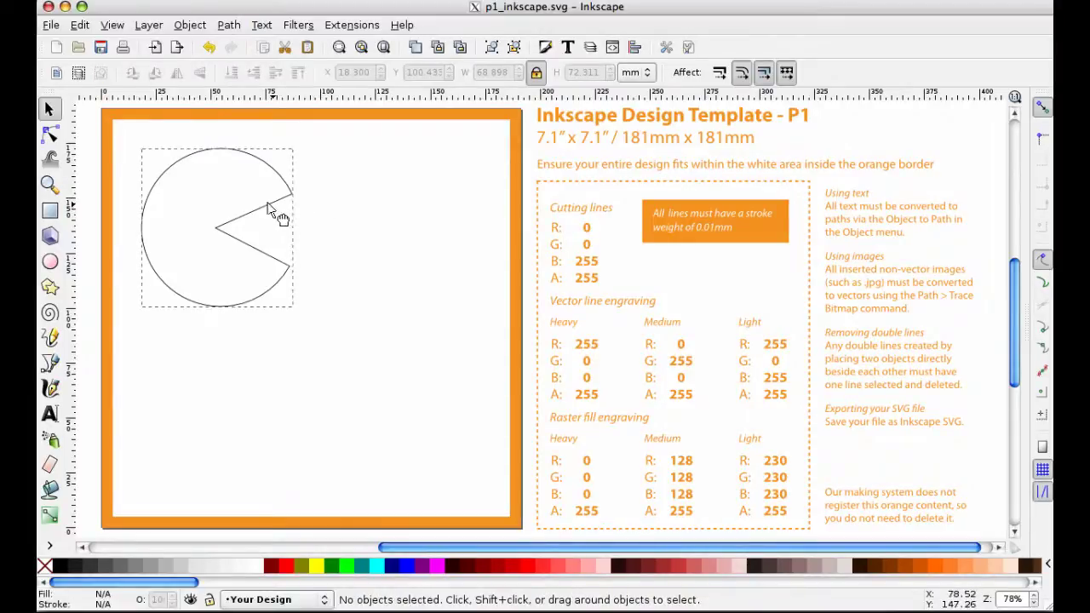
pyautogui.moveTo(276, 211); pyautogui.dragTo(258, 188)
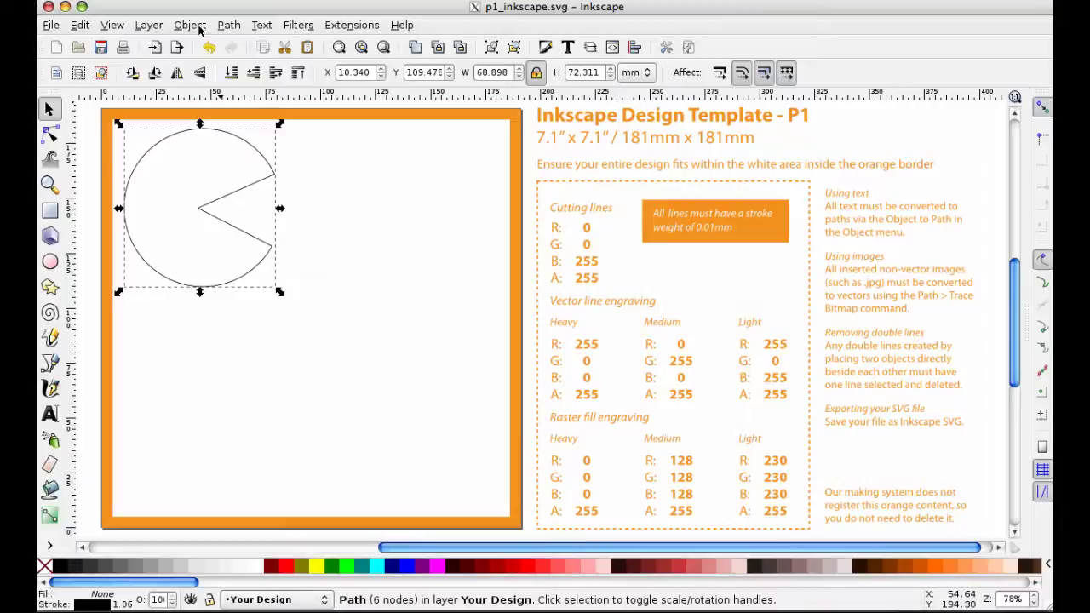
pyautogui.click(192, 25)
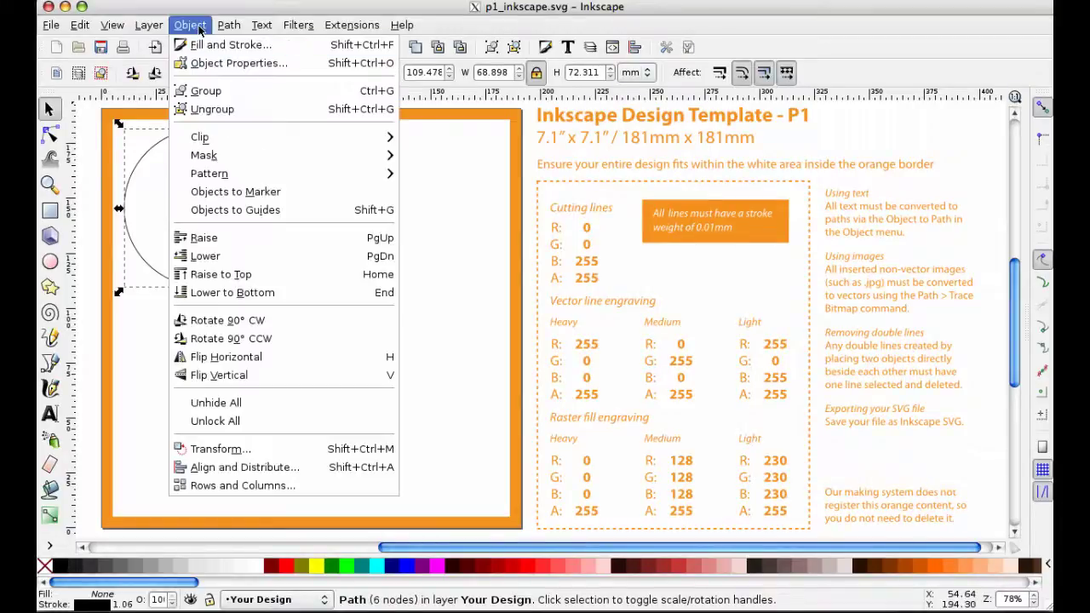
pyautogui.click(279, 46)
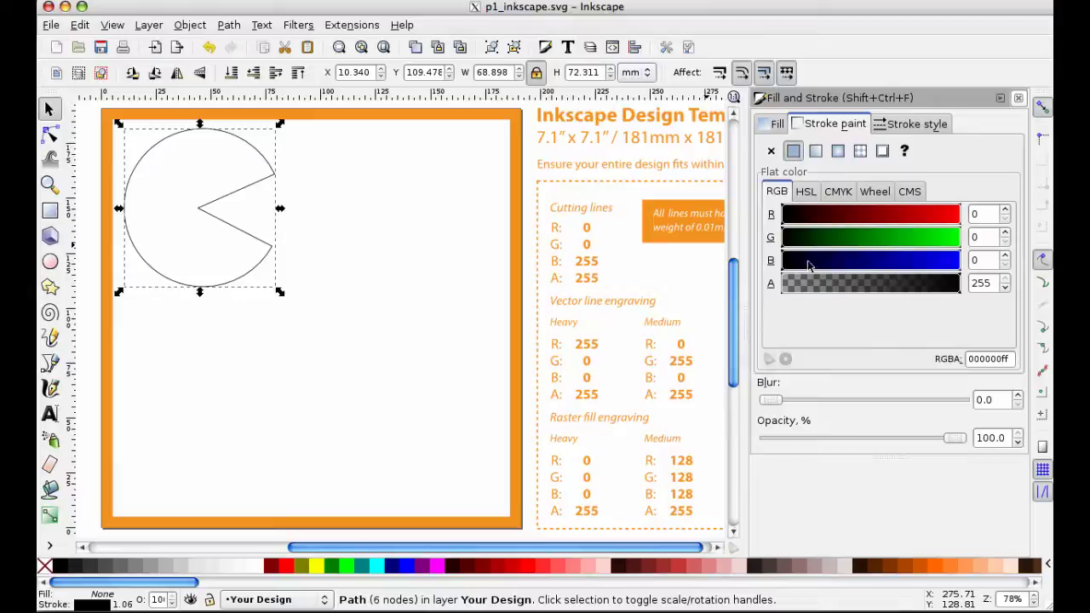
pyautogui.moveTo(807, 265); pyautogui.dragTo(990, 273)
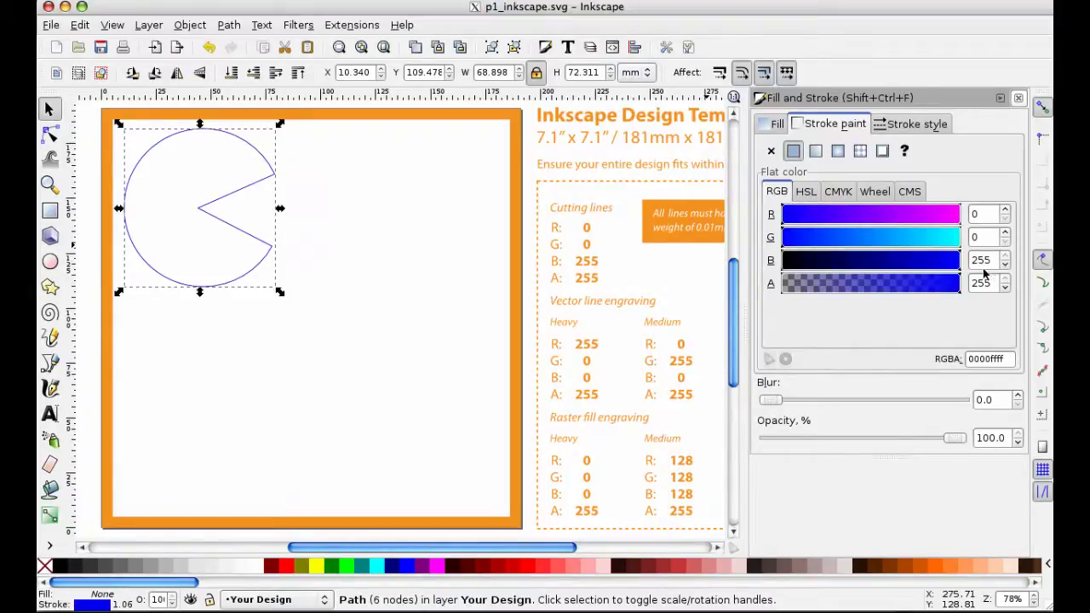
pyautogui.hotkey('ctrl', 'z')
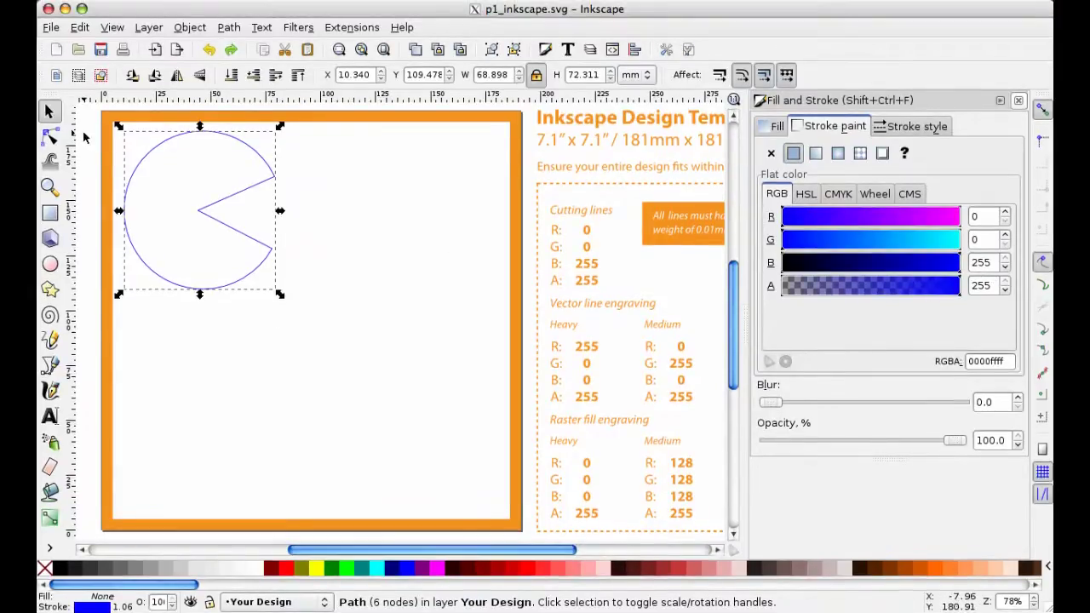
# Step: Draw a circle right of Pac-Man and a tall round-ended stick beneath it
pyautogui.click(49, 264)
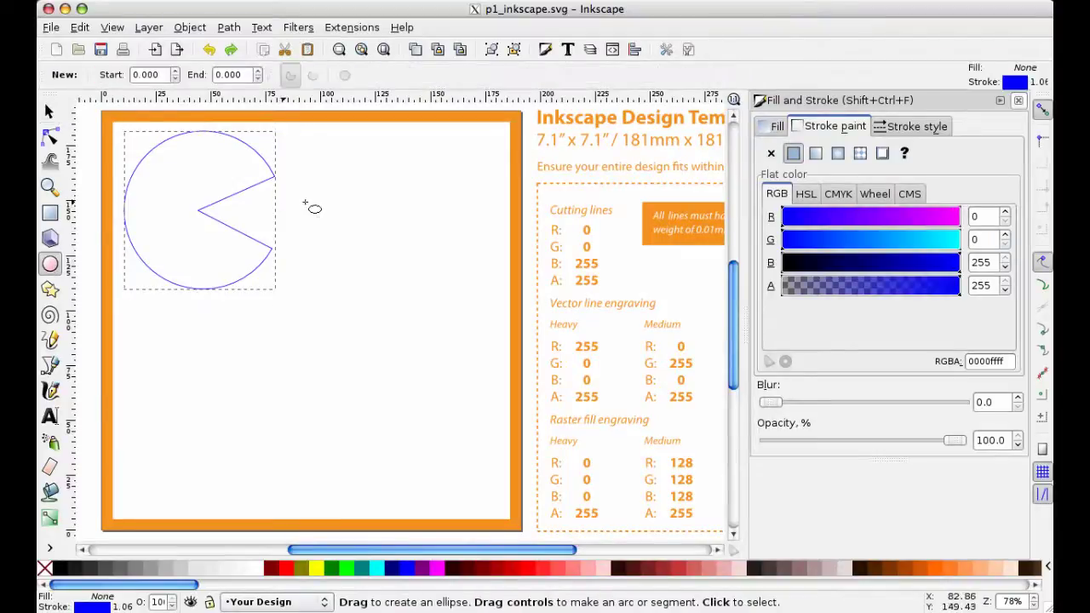
pyautogui.moveTo(382, 164); pyautogui.dragTo(477, 259)
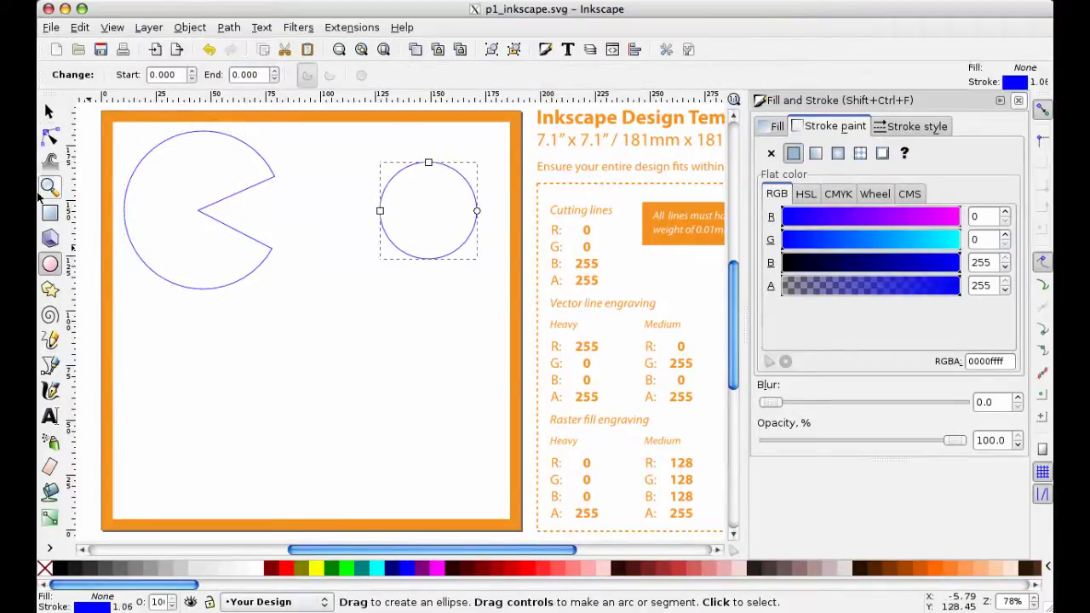
pyautogui.click(49, 214)
pyautogui.moveTo(415, 220); pyautogui.dragTo(440, 488)
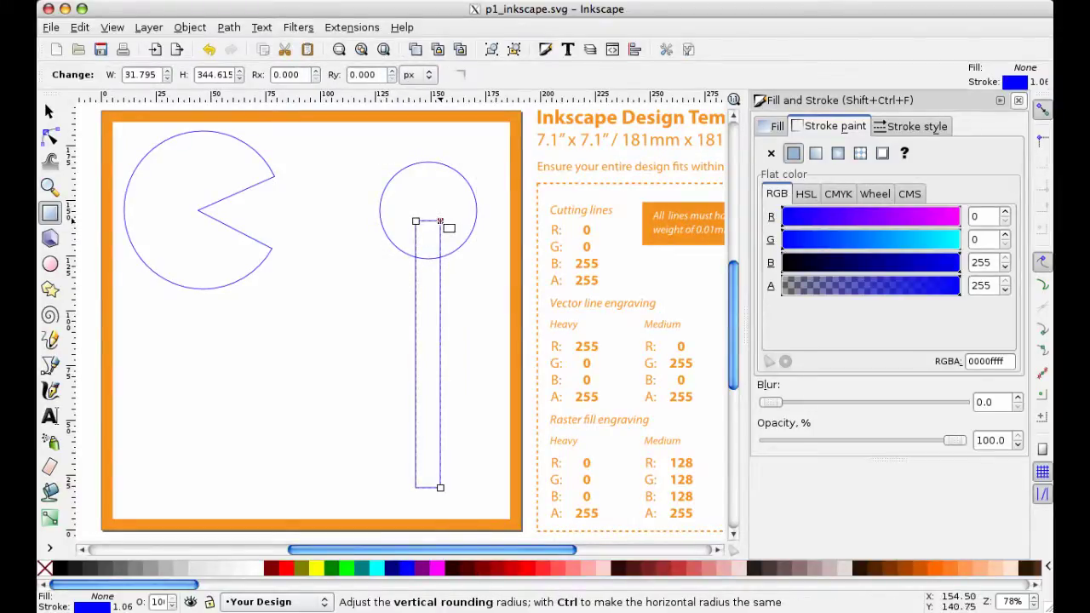
pyautogui.moveTo(440, 221); pyautogui.dragTo(440, 234)
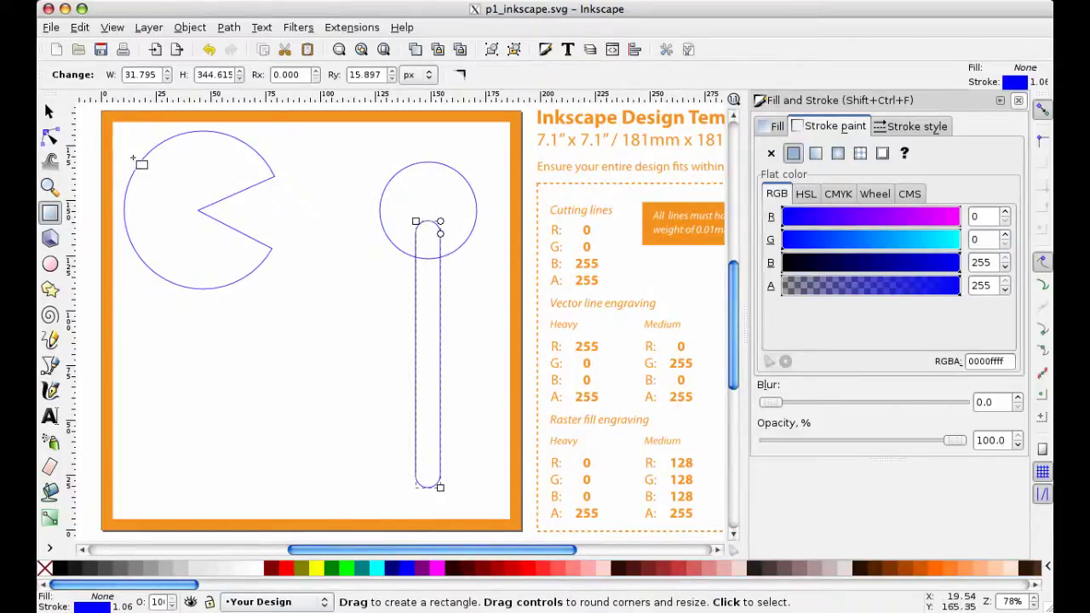
# Step: Merge the stick and circle into one lollipop shape with Path > Union
pyautogui.click(49, 111)
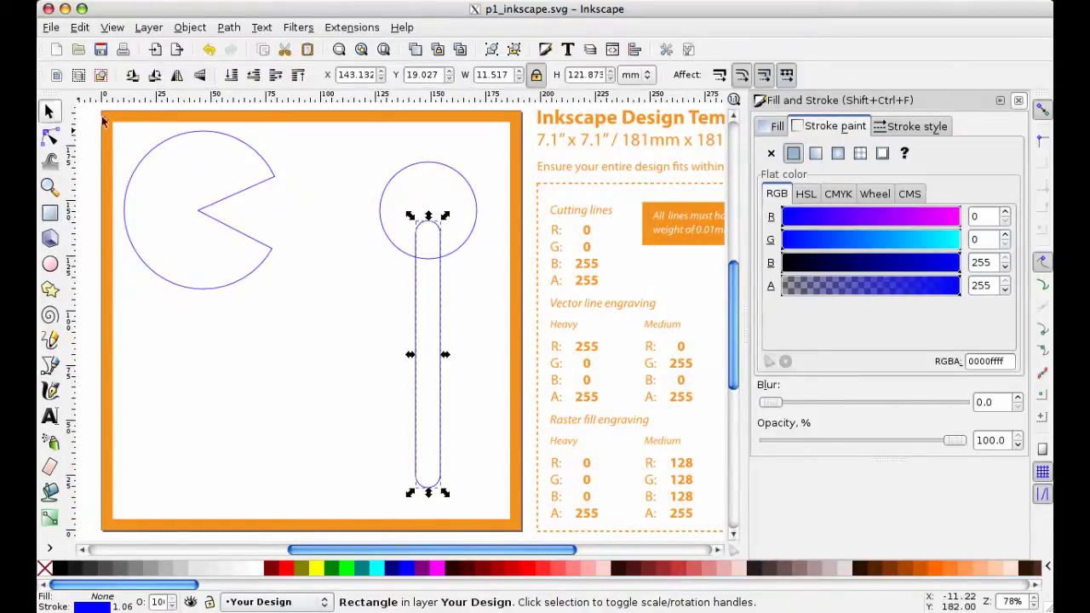
pyautogui.keyDown('shift'); pyautogui.click(419, 165); pyautogui.keyUp('shift')
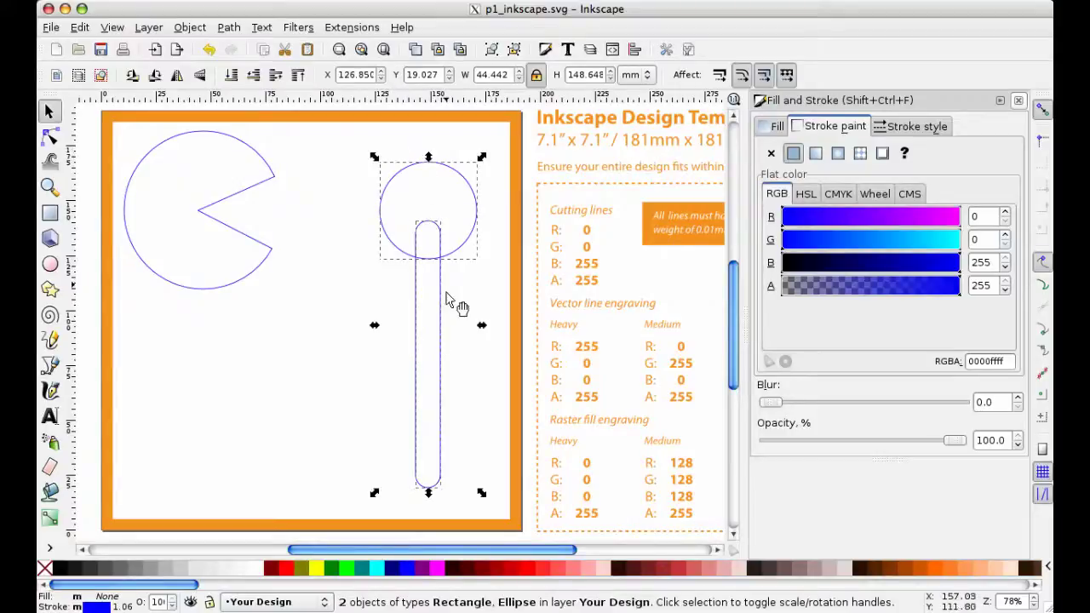
pyautogui.click(228, 28)
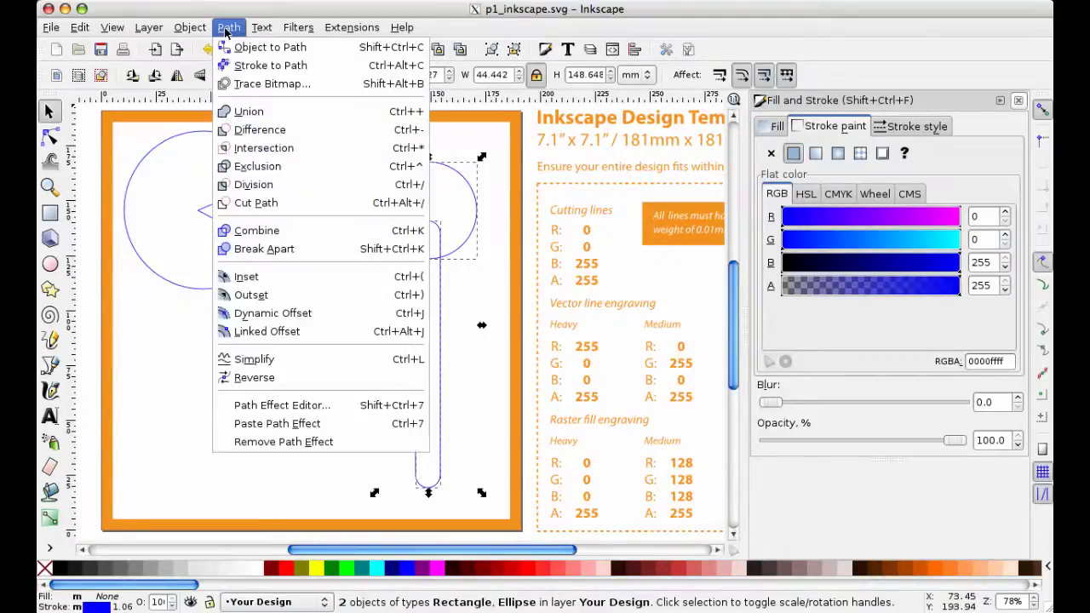
pyautogui.click(306, 112)
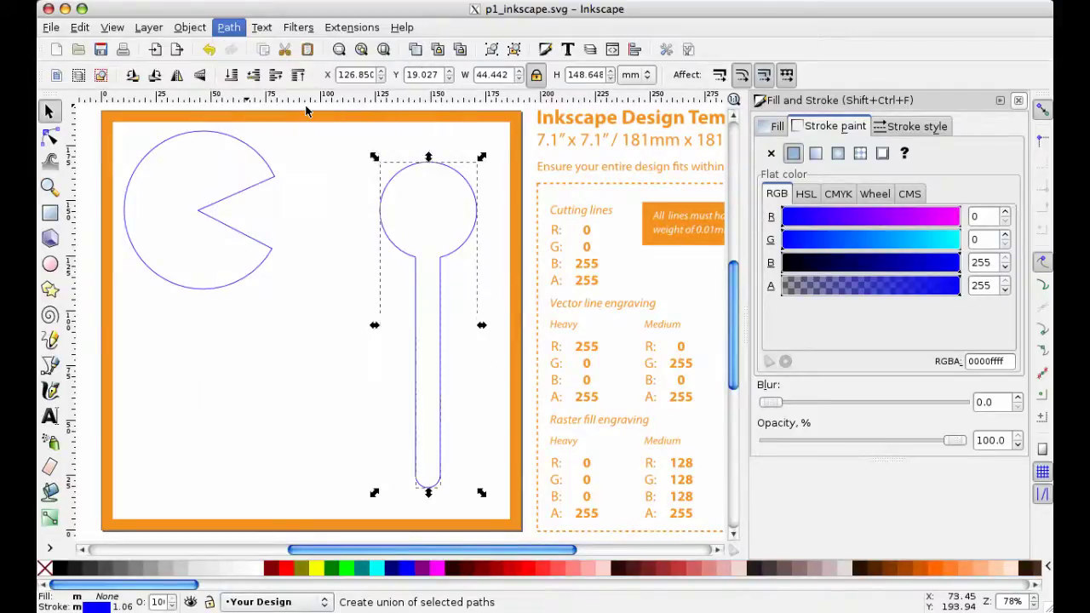
pyautogui.click(312, 136)
# Step: Draw a spiral in the lollipop head and set its stroke to pure red ff0000ff
pyautogui.press('r')
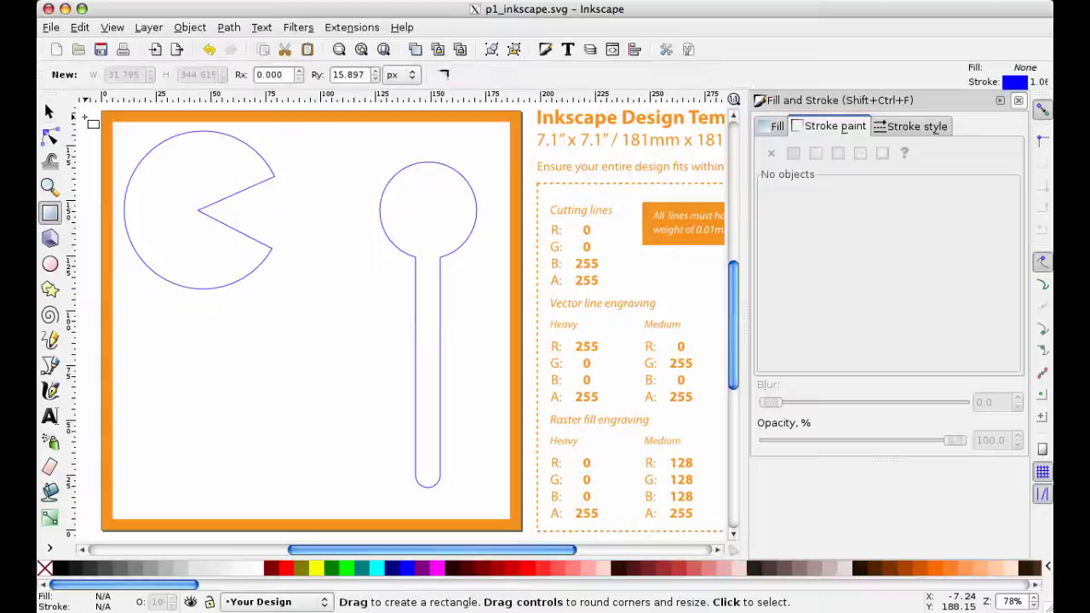
pyautogui.click(51, 314)
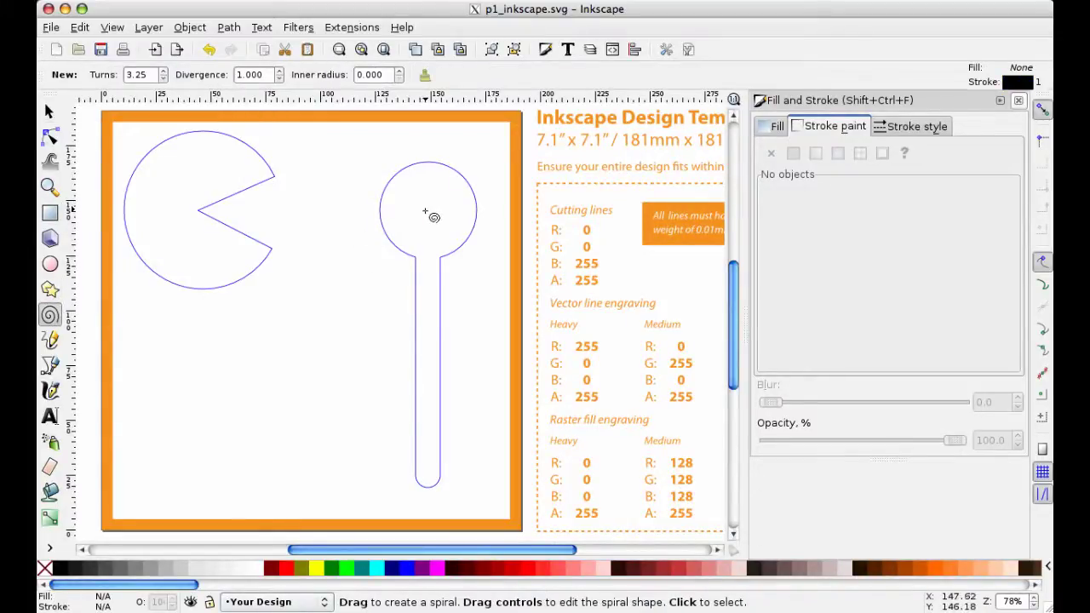
pyautogui.moveTo(425, 209); pyautogui.dragTo(417, 258)
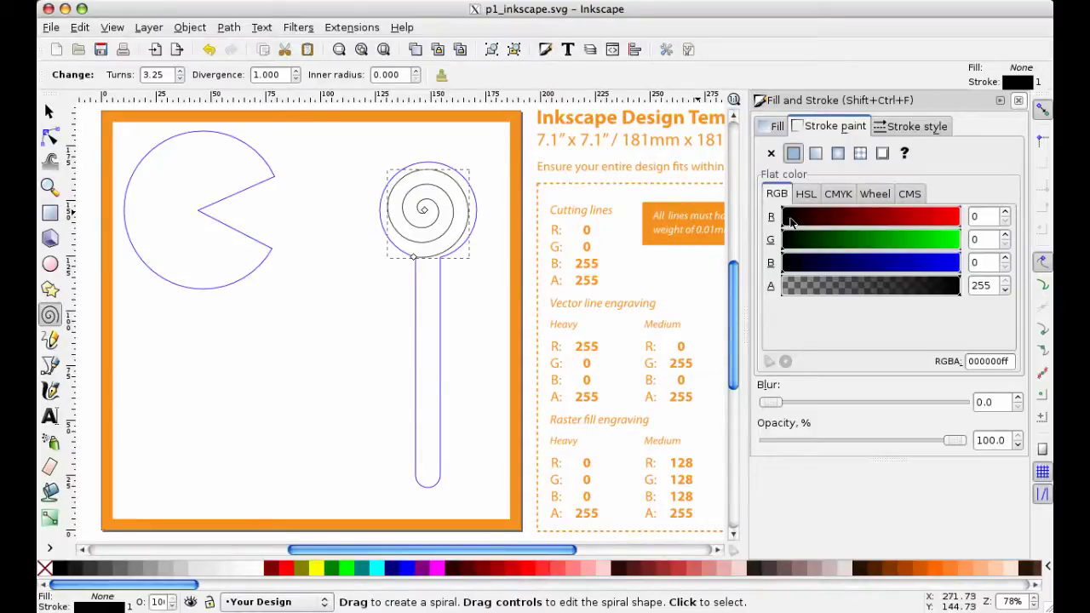
pyautogui.moveTo(930, 221); pyautogui.dragTo(966, 222)
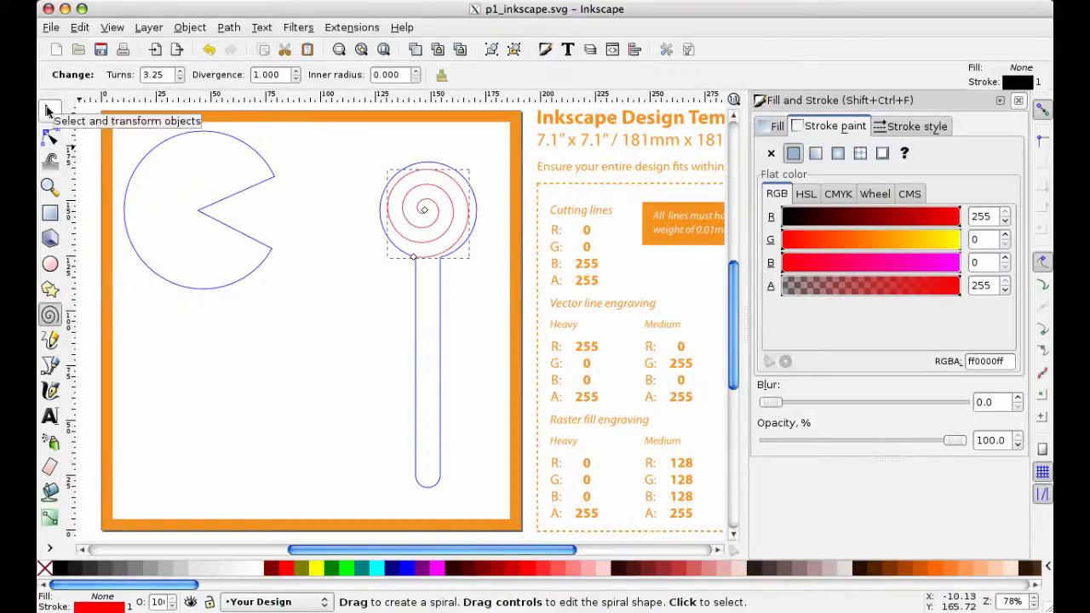
pyautogui.click(48, 112)
pyautogui.click(379, 317)
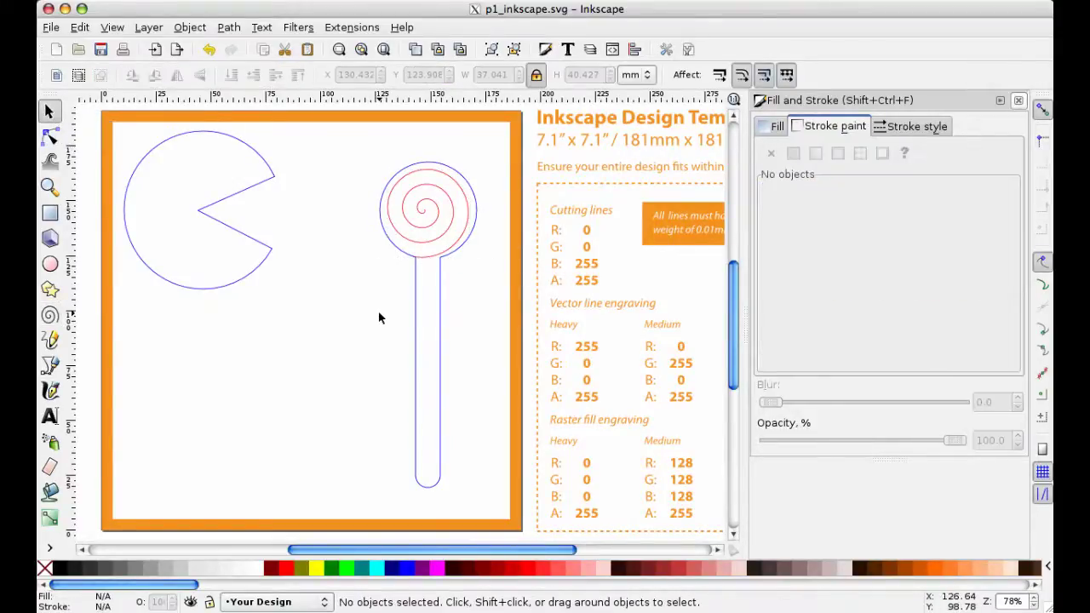
# Step: Draw a rounded rectangle below Pac-Man for the sign
pyautogui.press('i')
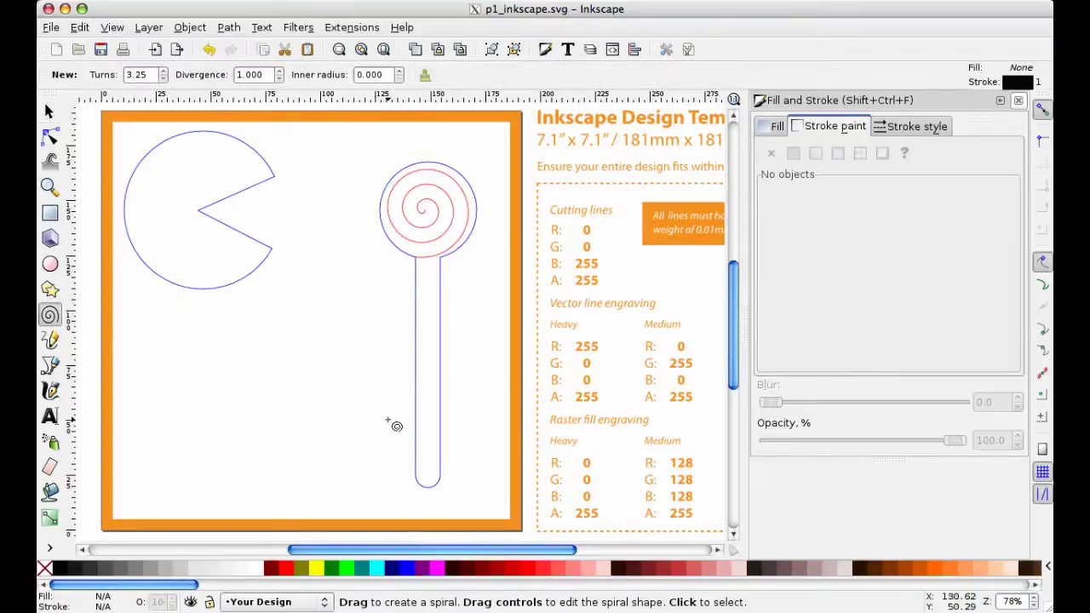
pyautogui.click(50, 213)
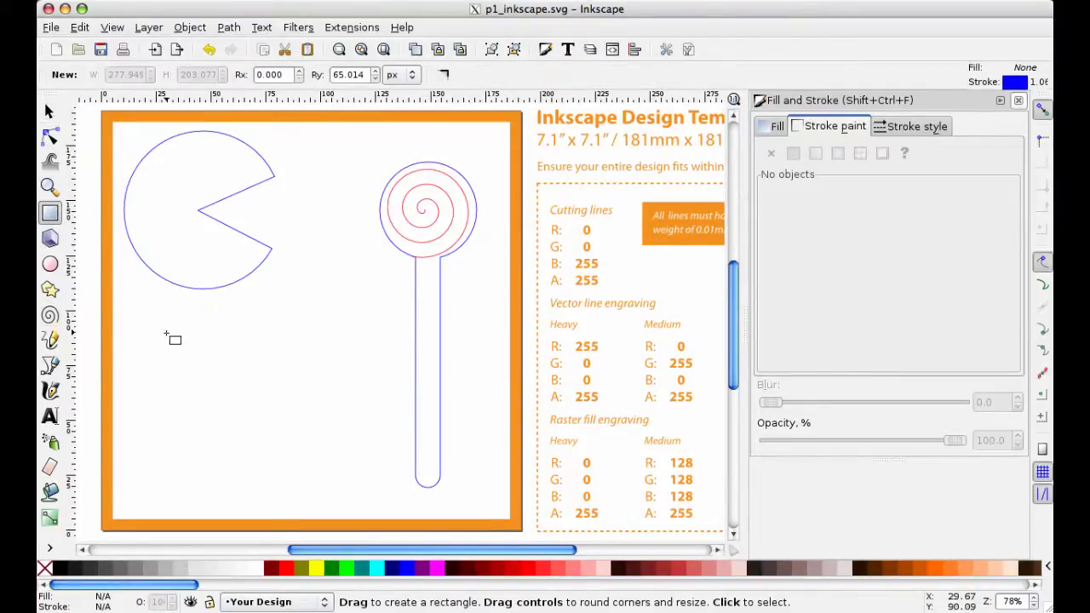
pyautogui.moveTo(167, 332); pyautogui.dragTo(381, 488)
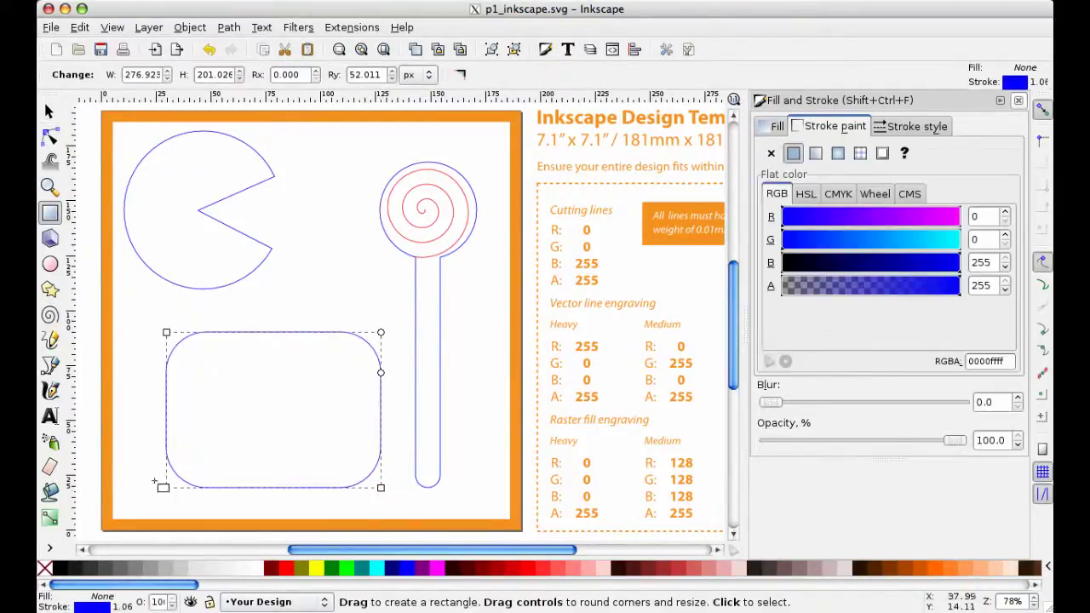
# Step: Add flowed text inside the sign reading PLEASE and KNOCK on two lines
pyautogui.click(49, 416)
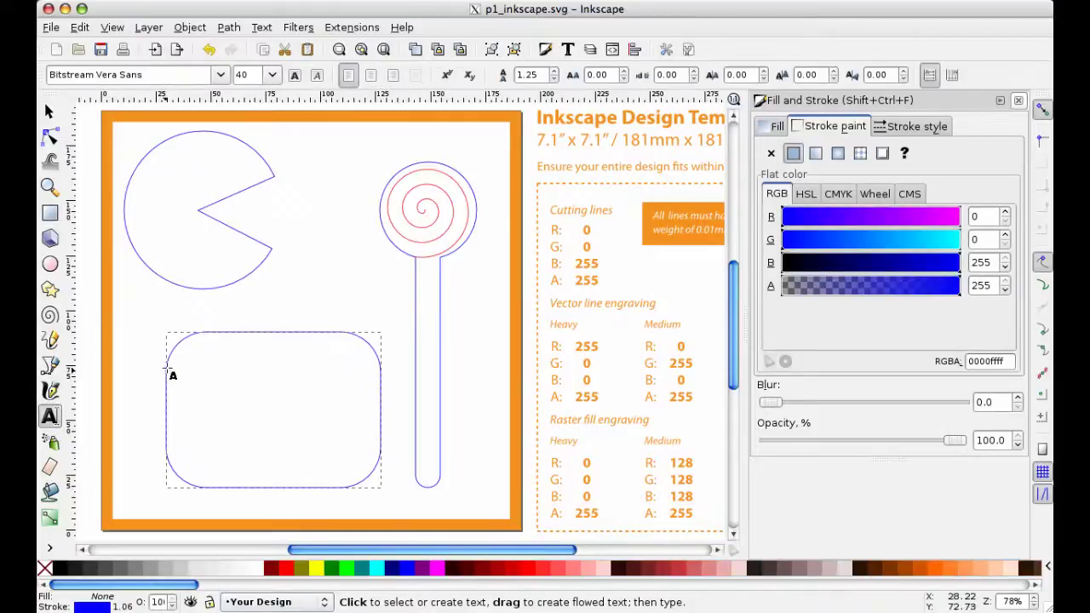
pyautogui.moveTo(165, 357); pyautogui.dragTo(382, 475)
pyautogui.write('PLEASE')
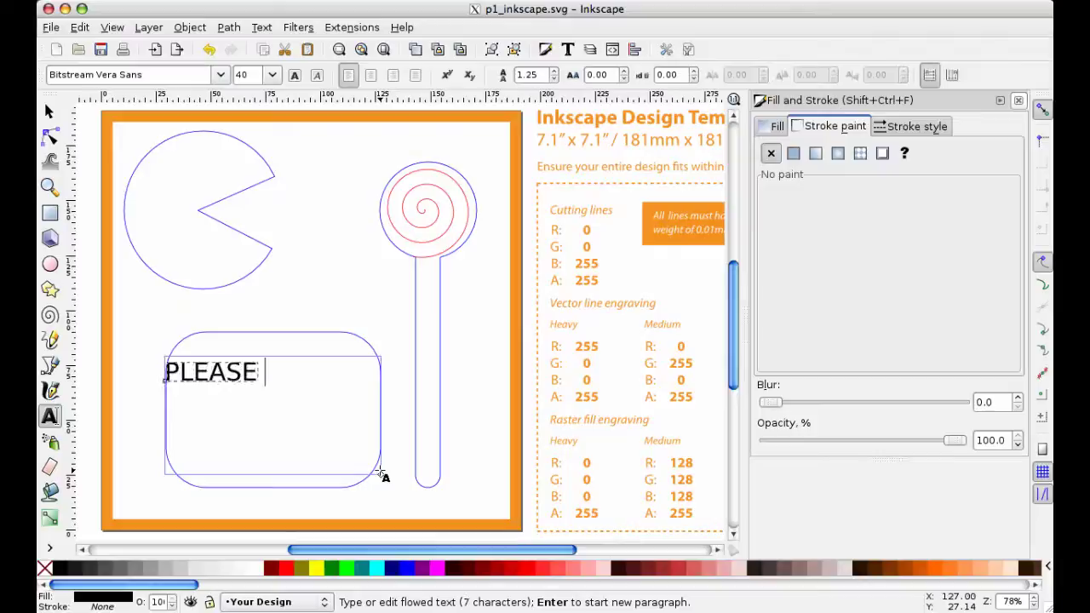
pyautogui.press('Return')
pyautogui.write('KNOCK')
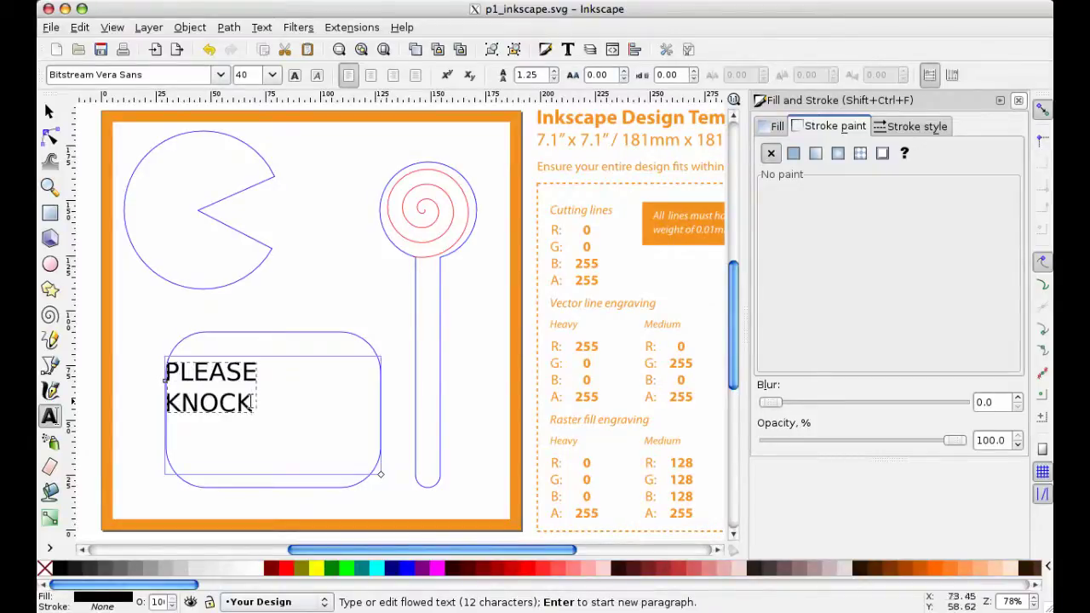
# Step: Make the sign text bold, size 64 and centre-aligned
pyautogui.hotkey('ctrl', 'a')
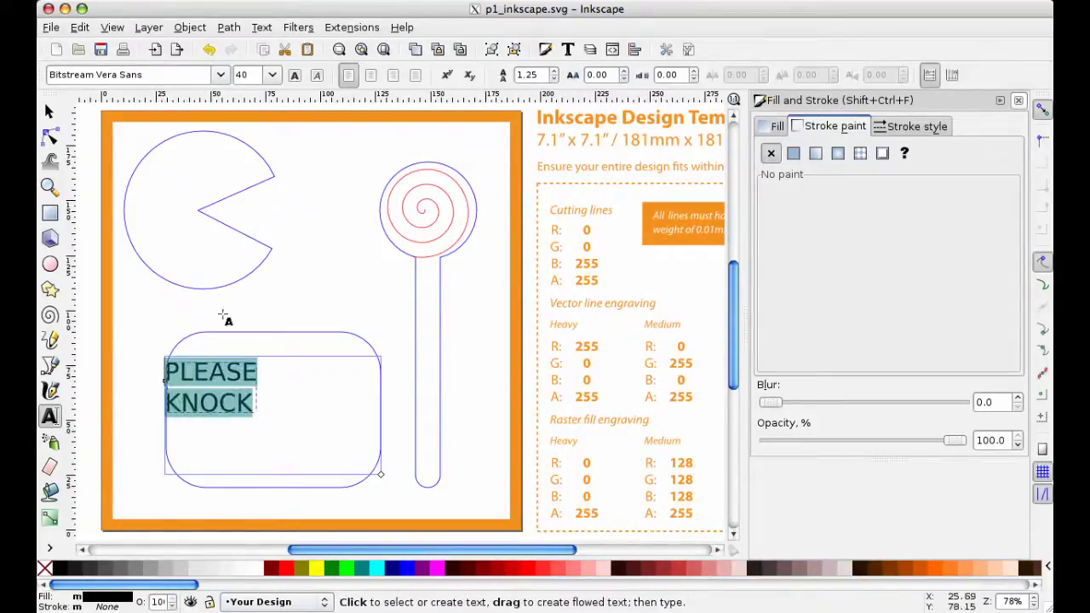
pyautogui.click(295, 75)
pyautogui.click(273, 75)
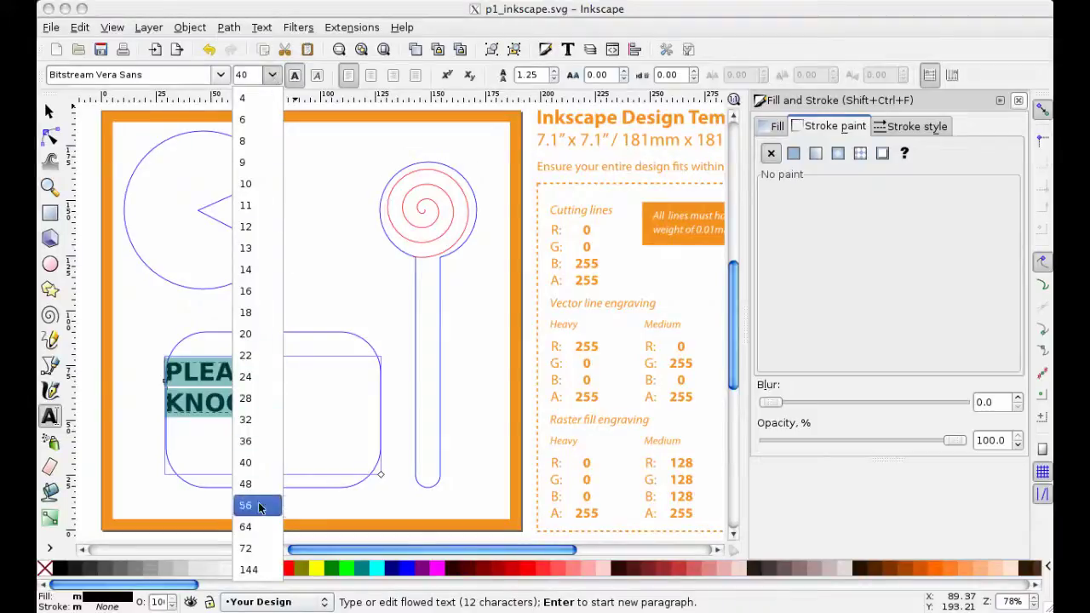
pyautogui.click(247, 526)
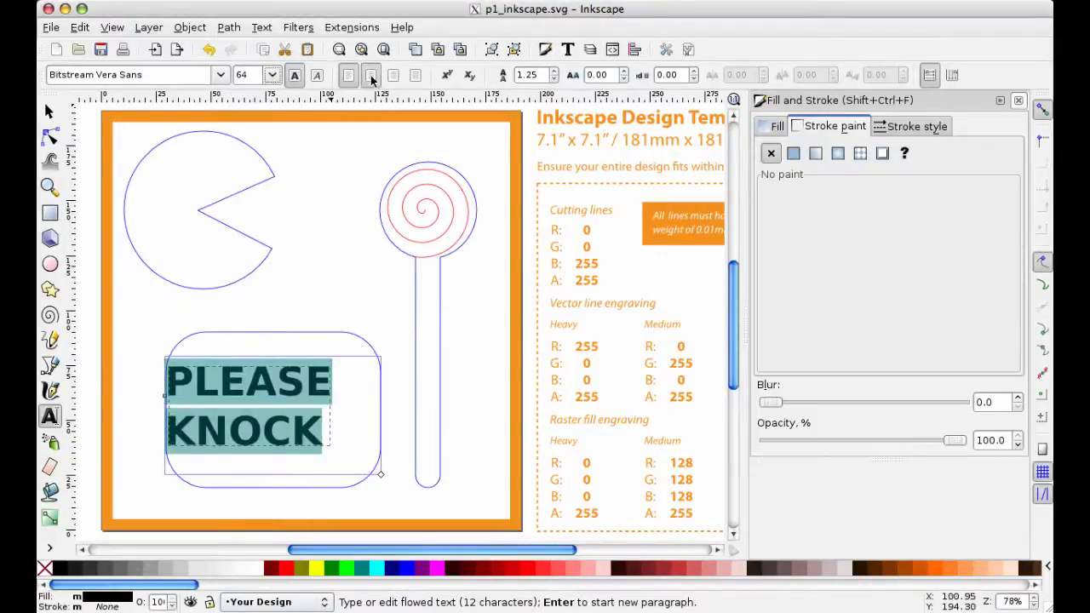
pyautogui.click(370, 75)
pyautogui.click(49, 112)
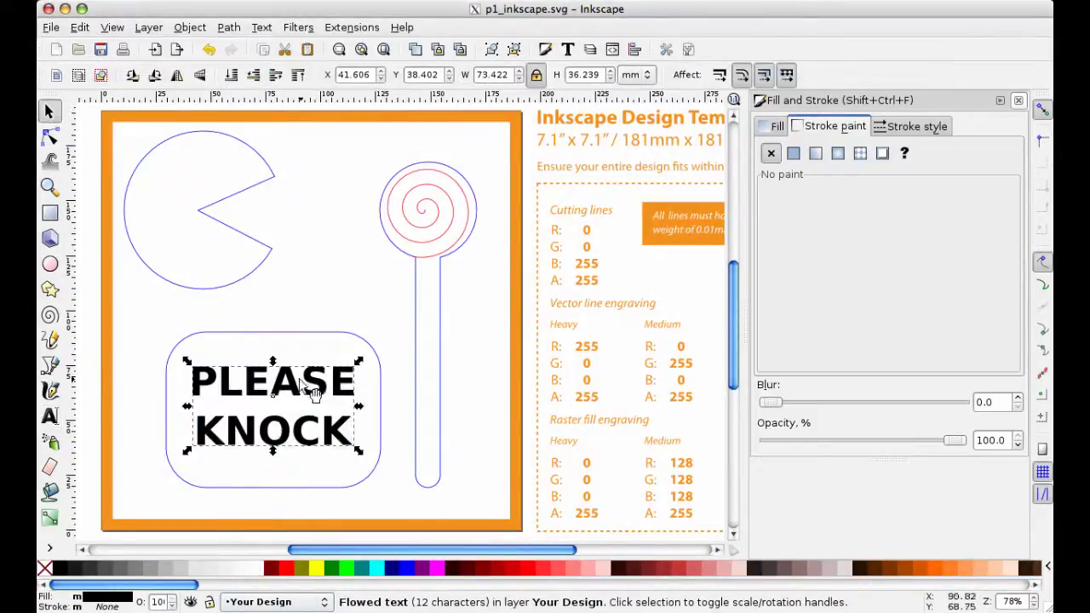
# Step: Nudge the PLEASE KNOCK text within the sign and convert it to paths
pyautogui.moveTo(296, 392); pyautogui.dragTo(298, 399)
pyautogui.click(229, 27)
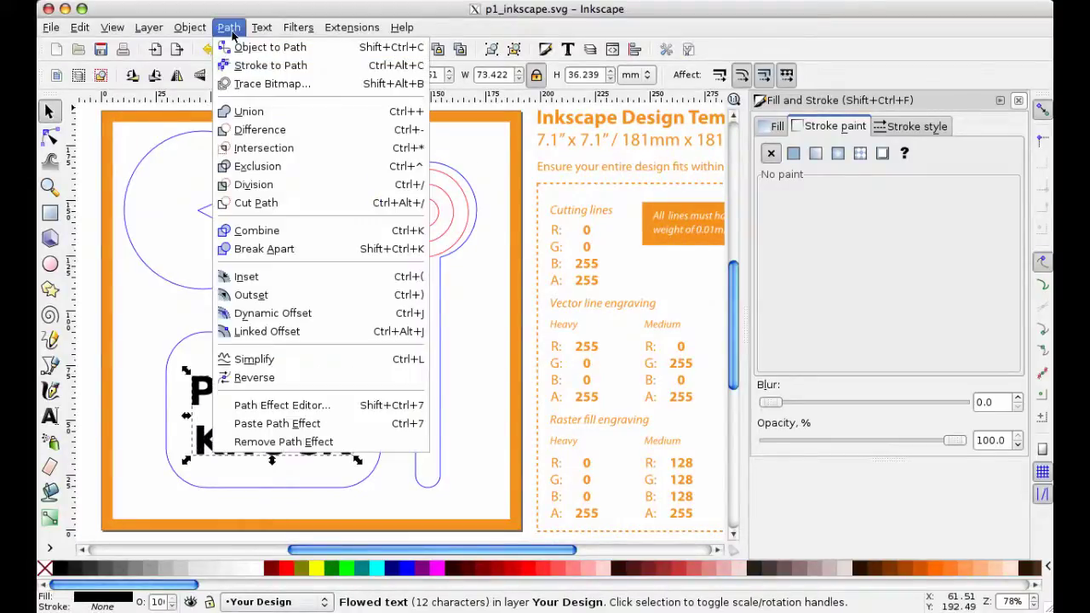
pyautogui.click(327, 53)
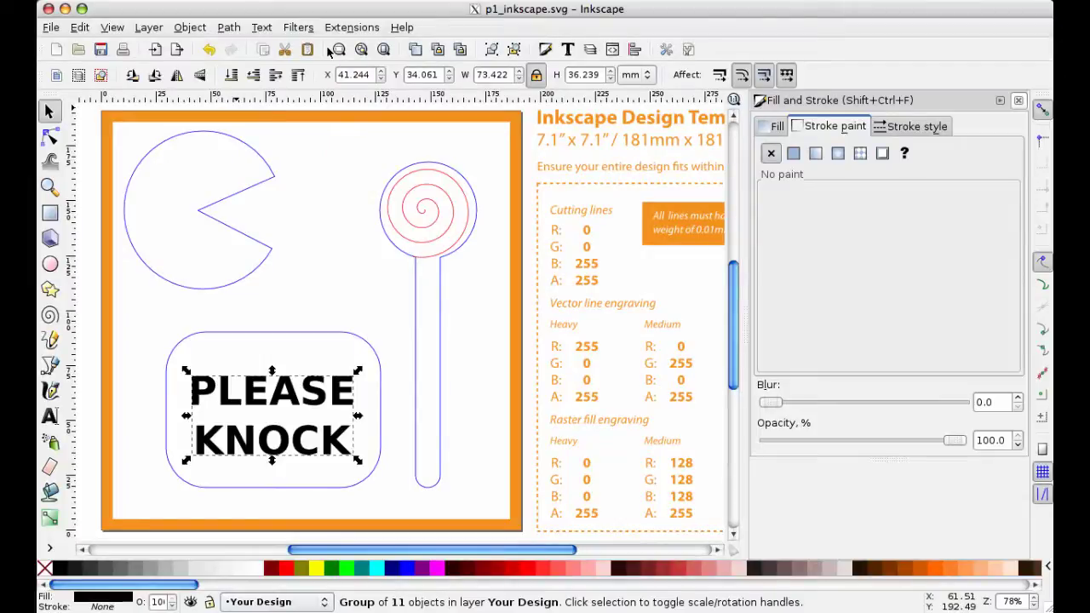
# Step: Fill the lettering with grey RGB 128, 128, 128
pyautogui.click(776, 127)
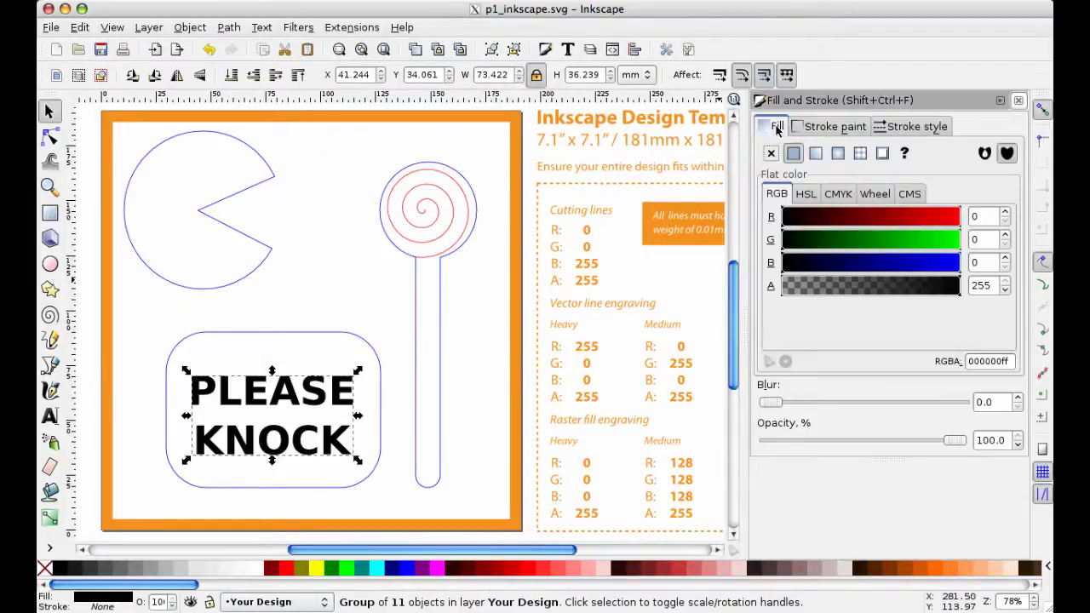
pyautogui.doubleClick(990, 218)
pyautogui.press('Tab')
pyautogui.write('128')
pyautogui.press('Tab')
pyautogui.write('128')
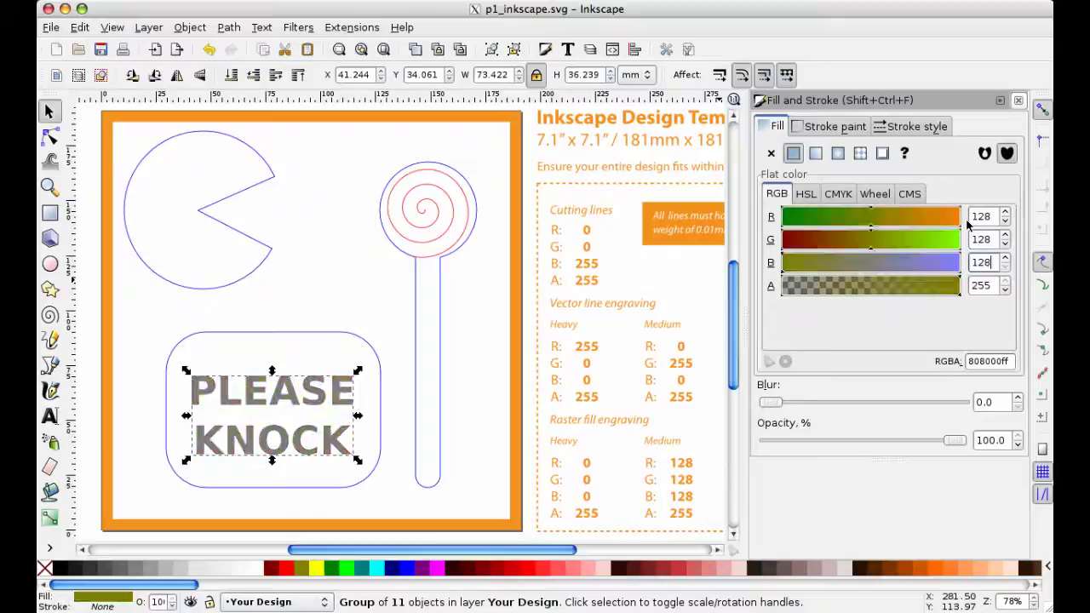
pyautogui.press('Tab')
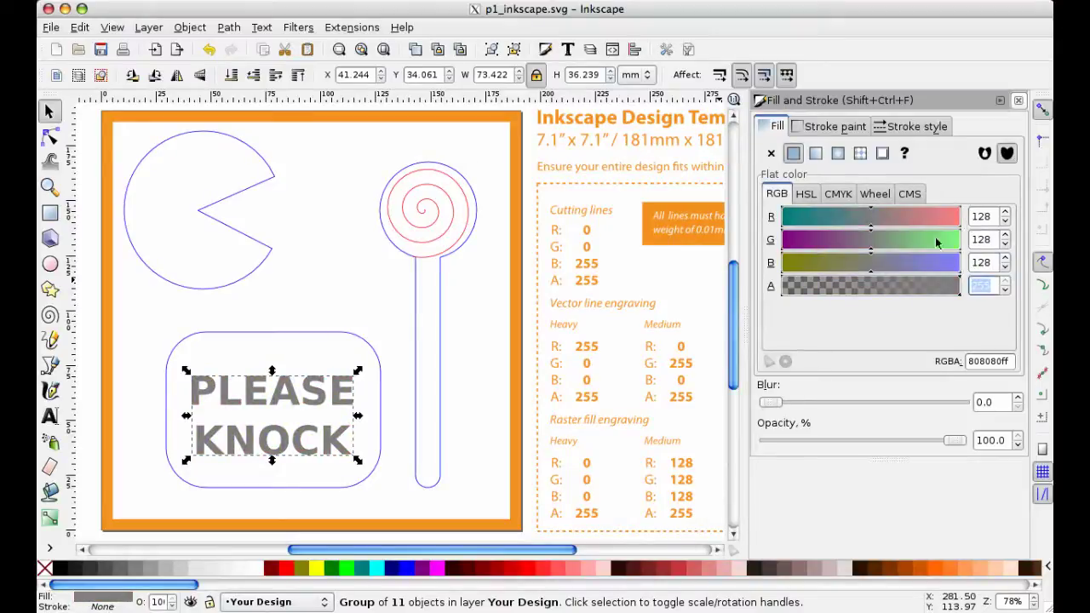
pyautogui.click(317, 351)
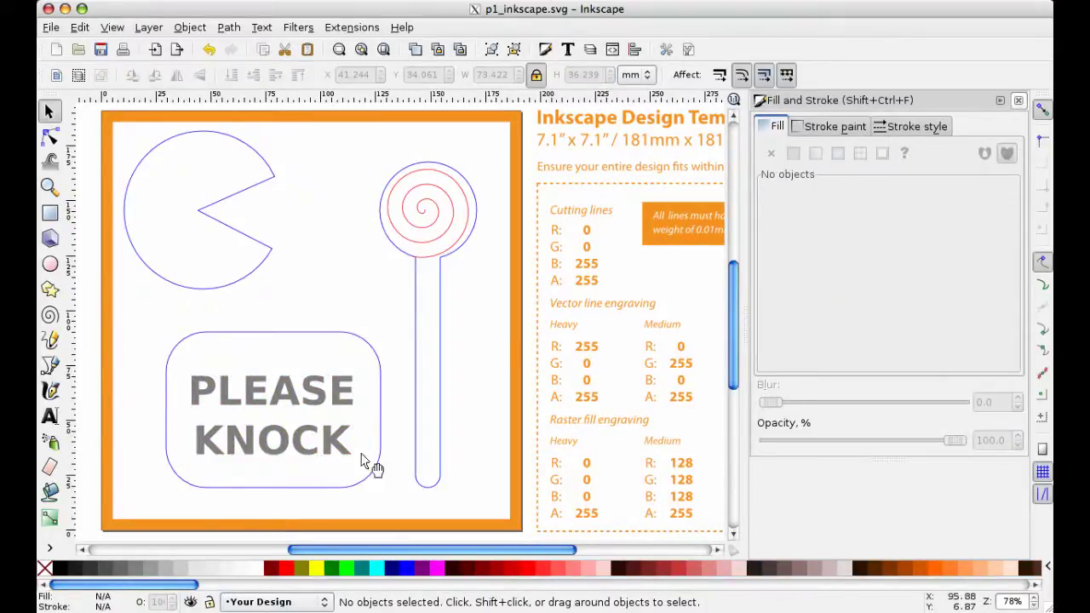
# Step: Draw a small unfilled circle at the sign's top-left corner
pyautogui.click(48, 265)
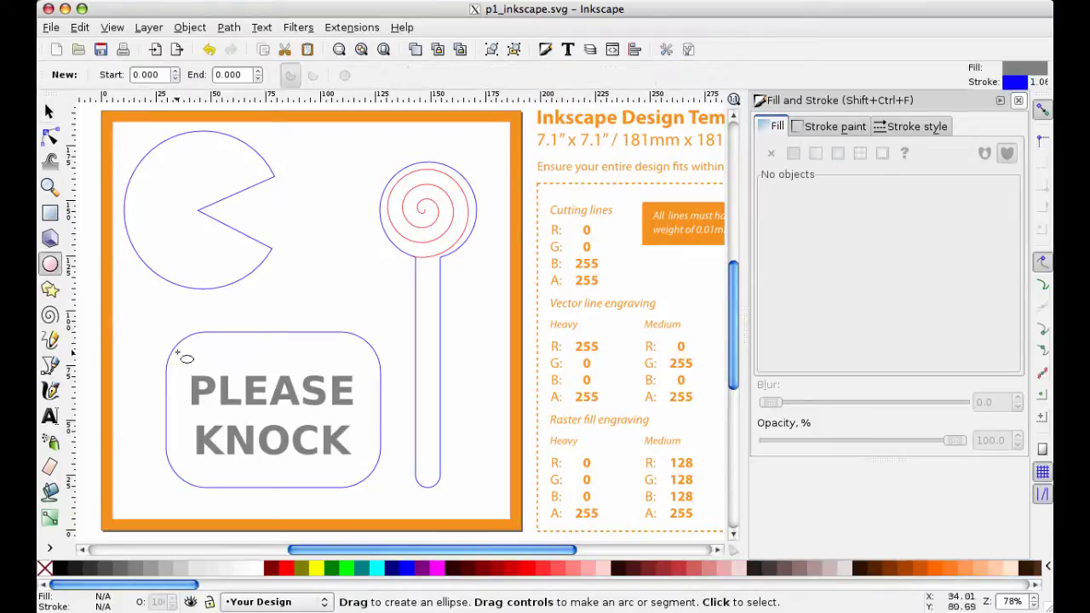
pyautogui.moveTo(194, 343); pyautogui.dragTo(205, 353)
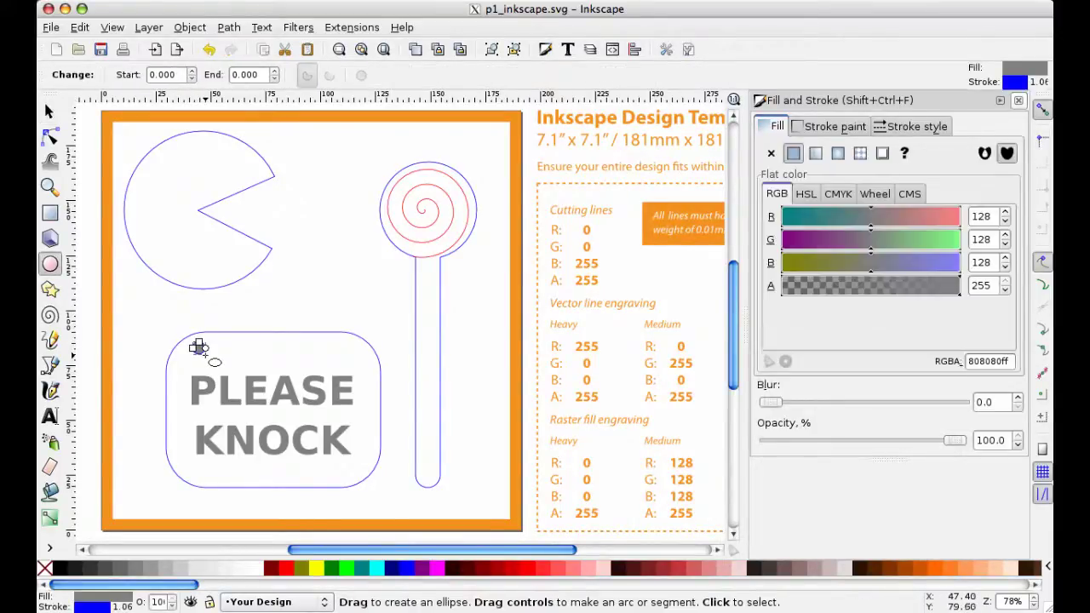
pyautogui.click(771, 154)
pyautogui.click(827, 130)
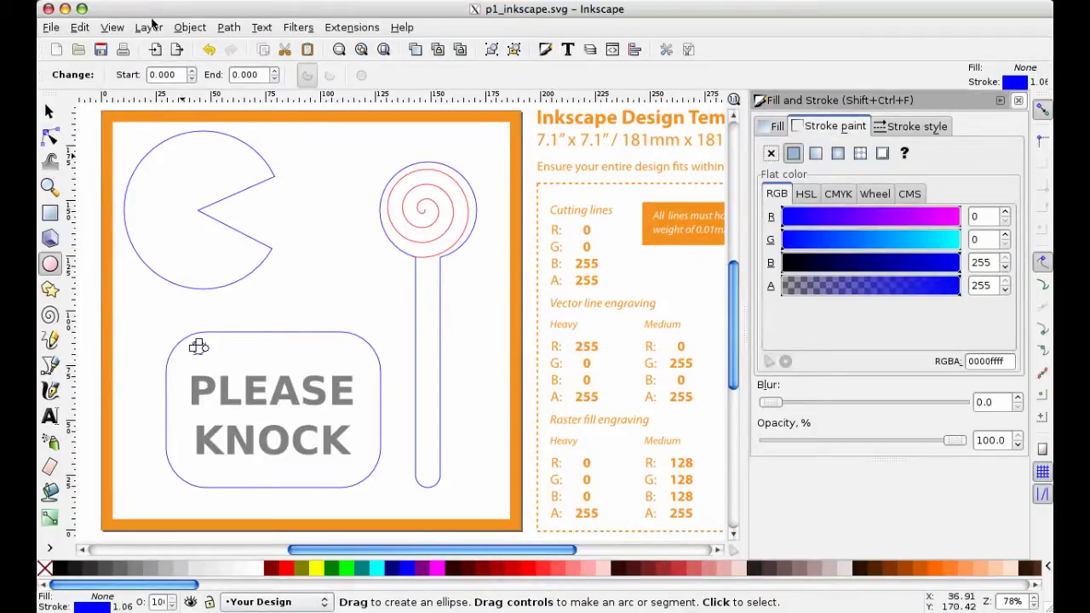
# Step: Duplicate the small circle and move the copy to the sign's top-right corner
pyautogui.click(81, 28)
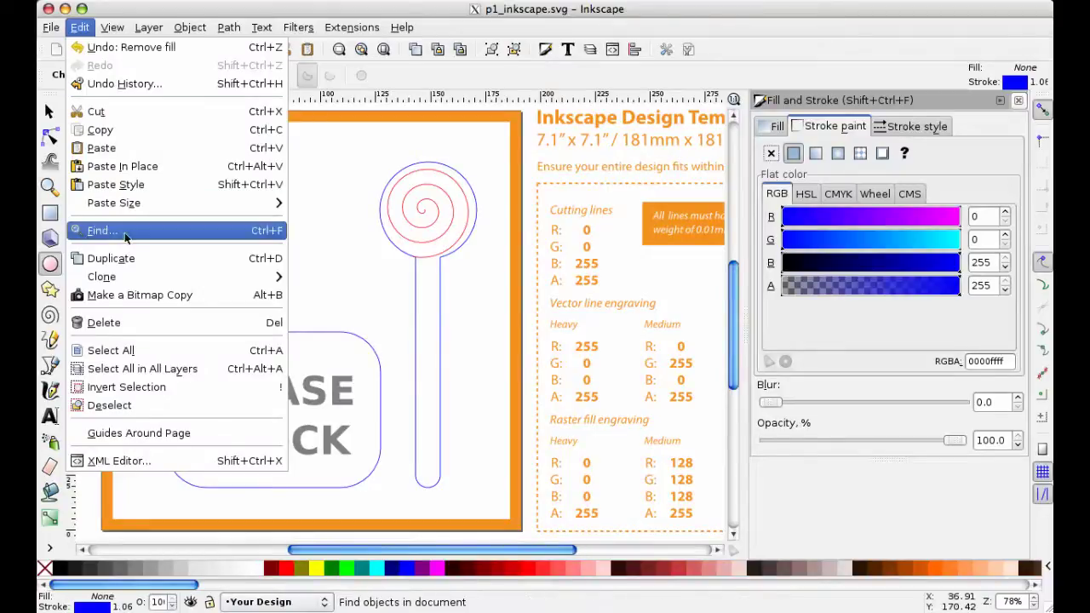
pyautogui.click(55, 258)
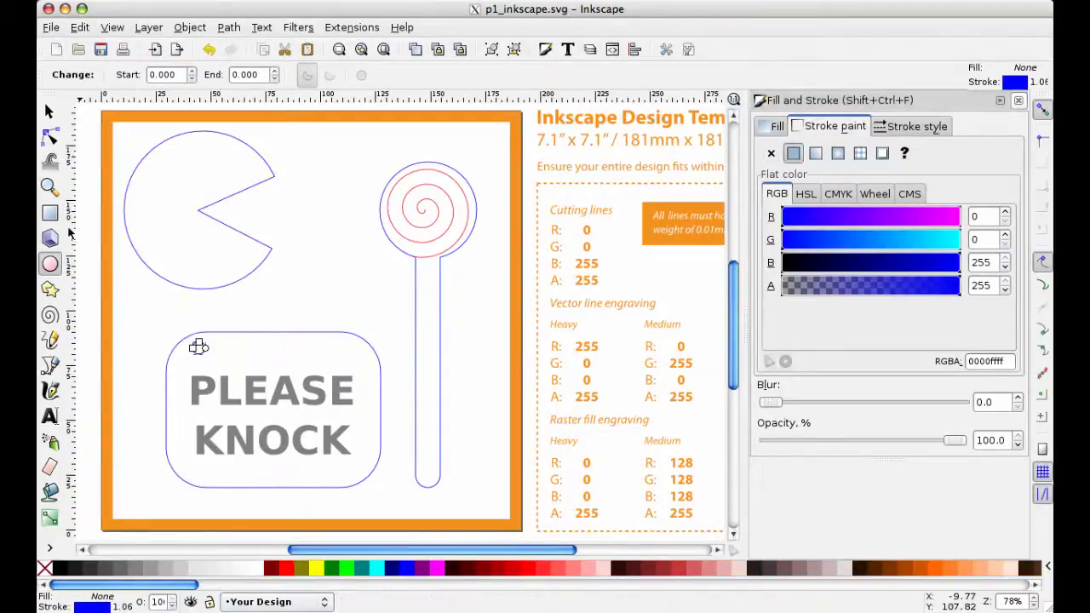
pyautogui.click(48, 112)
pyautogui.moveTo(217, 368); pyautogui.dragTo(364, 367)
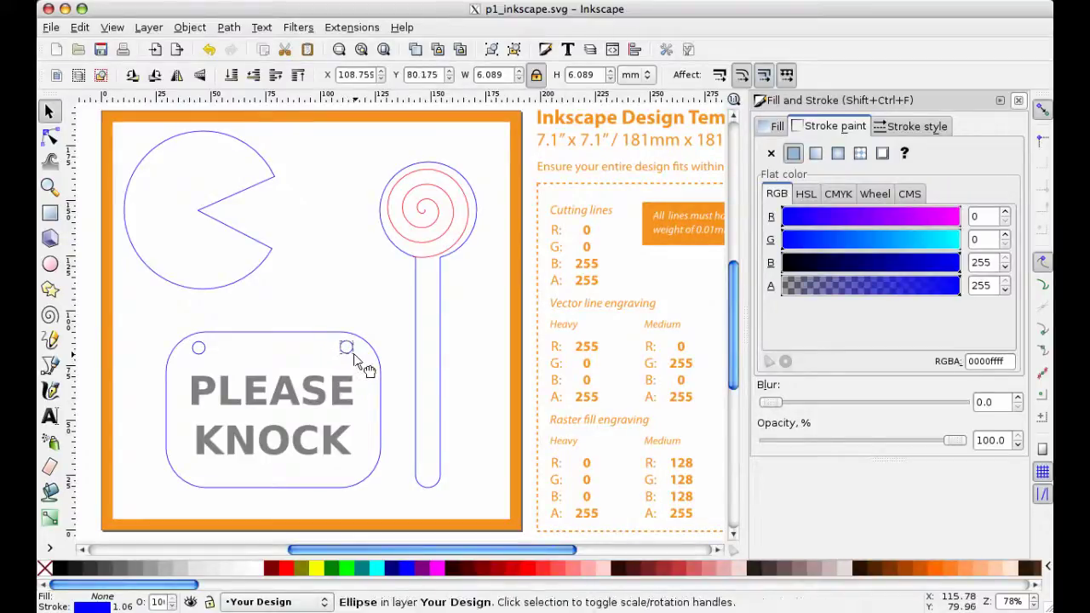
pyautogui.click(307, 261)
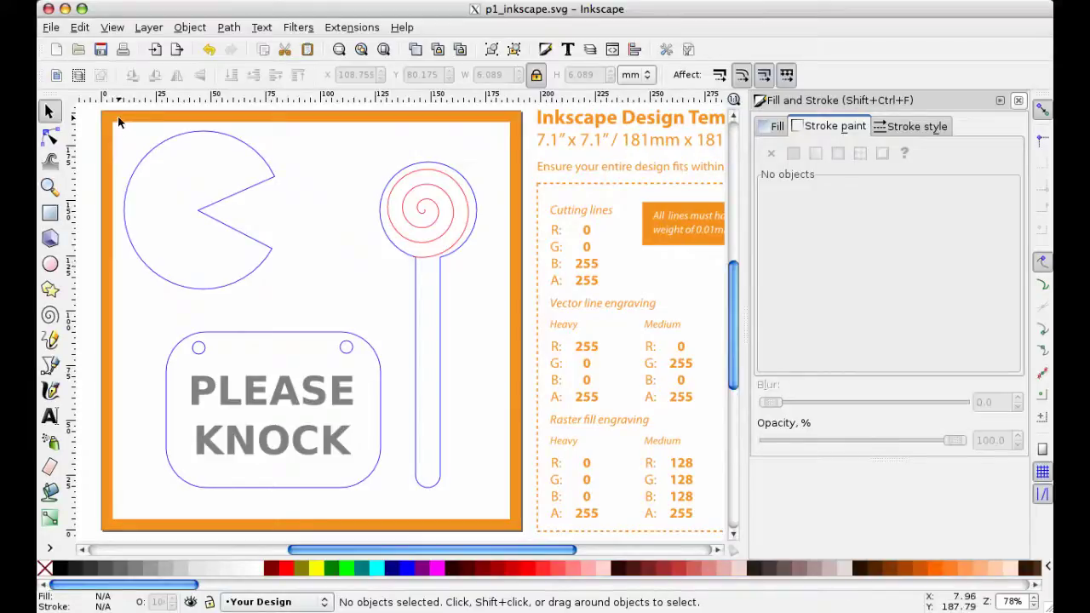
# Step: Give all selected design shapes a 0.01 mm stroke width, then deselect them
pyautogui.moveTo(109, 118)
pyautogui.mouseDown()
pyautogui.moveTo(426, 460)
pyautogui.moveTo(503, 525)
pyautogui.mouseUp()
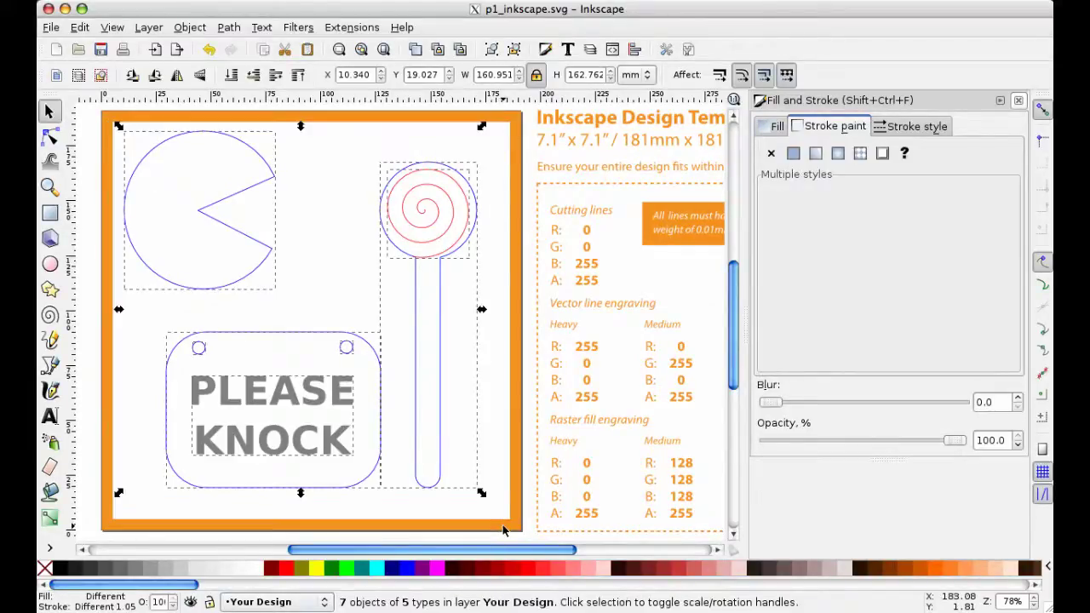
pyautogui.click(916, 128)
pyautogui.click(934, 153)
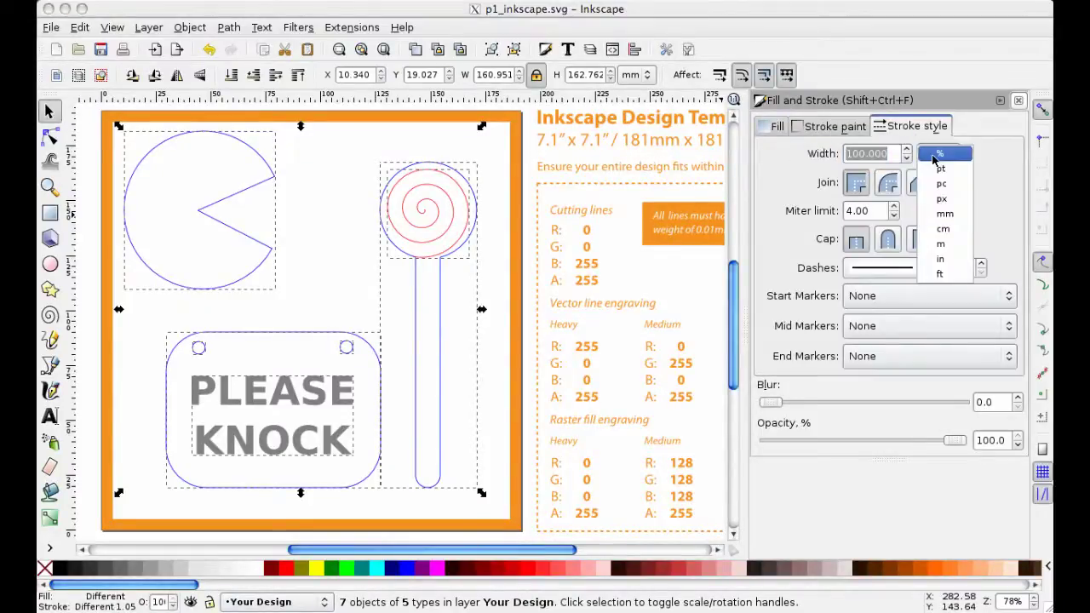
pyautogui.click(960, 215)
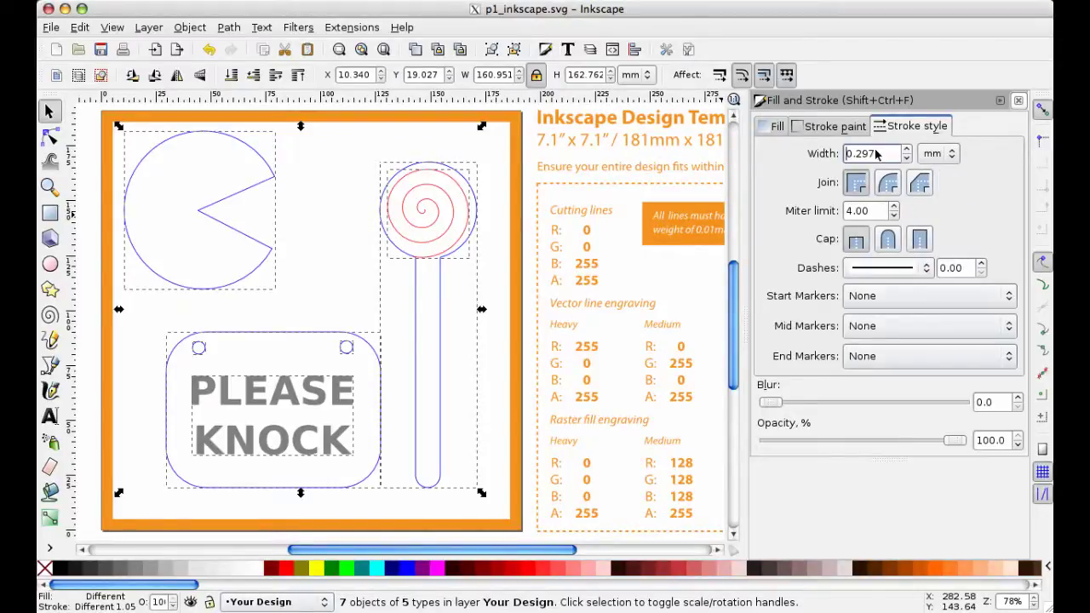
pyautogui.moveTo(882, 154); pyautogui.dragTo(855, 156)
pyautogui.write('01')
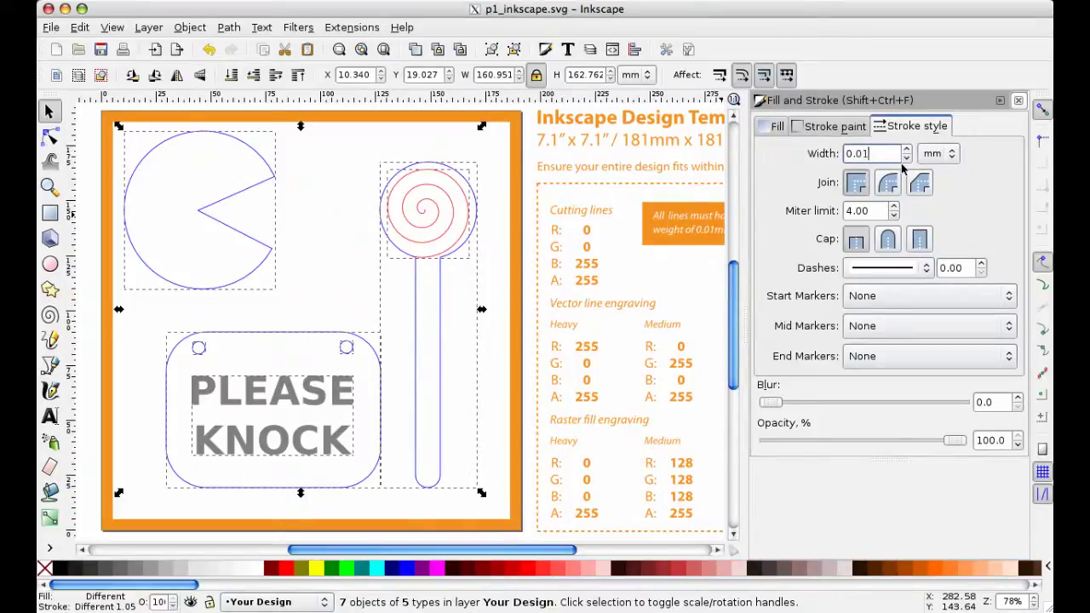
pyautogui.press('Return')
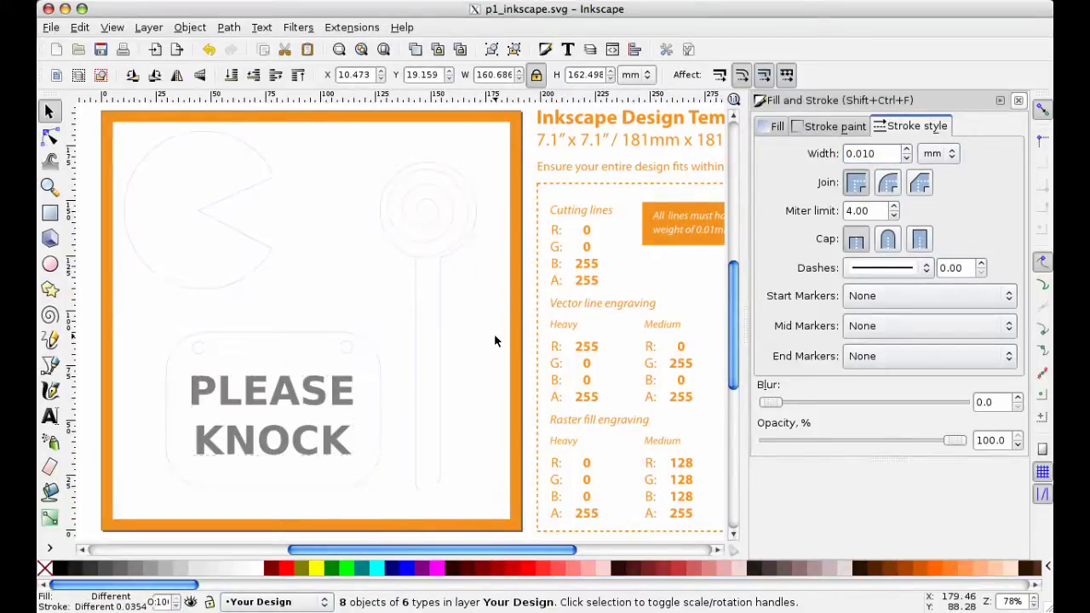
pyautogui.click(494, 334)
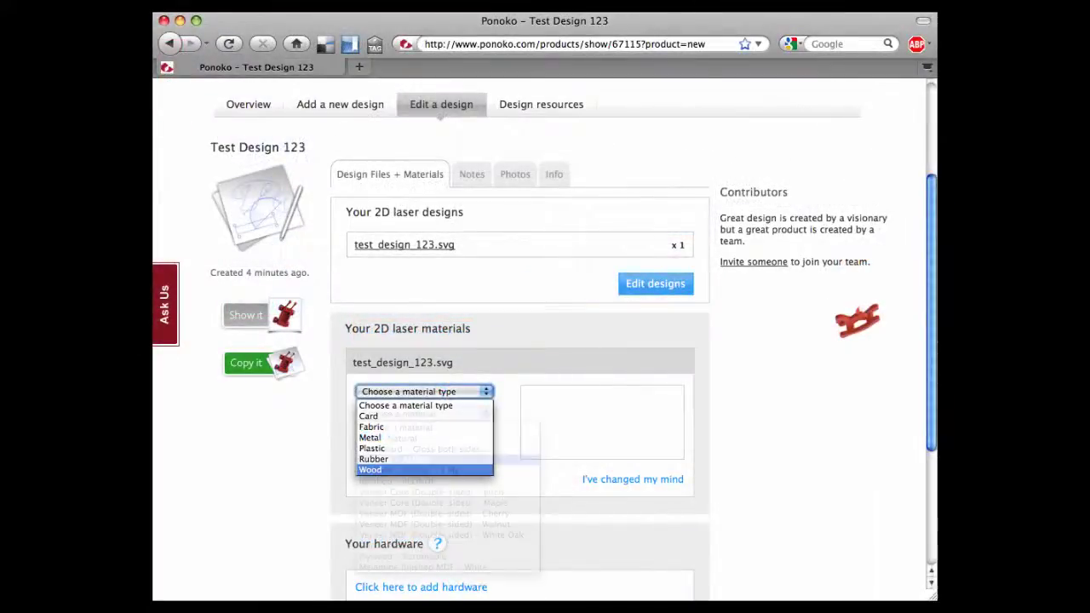
# Step: Choose Wood, Bamboo – AMBER, 2.7 mm thickness and the P1 181 mm sheet size
pyautogui.click(370, 469)
pyautogui.click(424, 413)
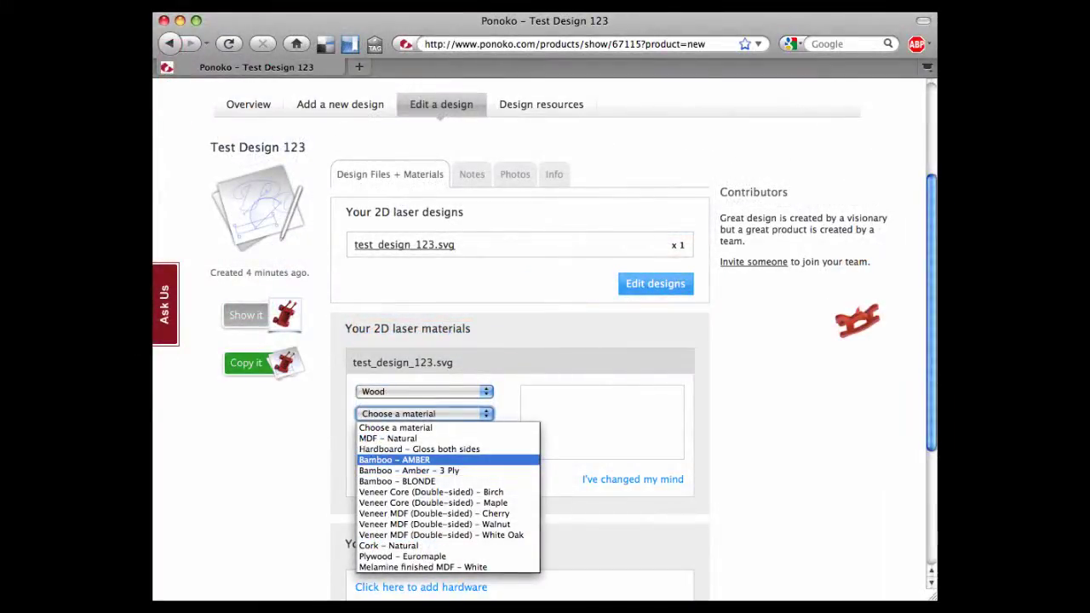
pyautogui.click(394, 459)
pyautogui.click(424, 436)
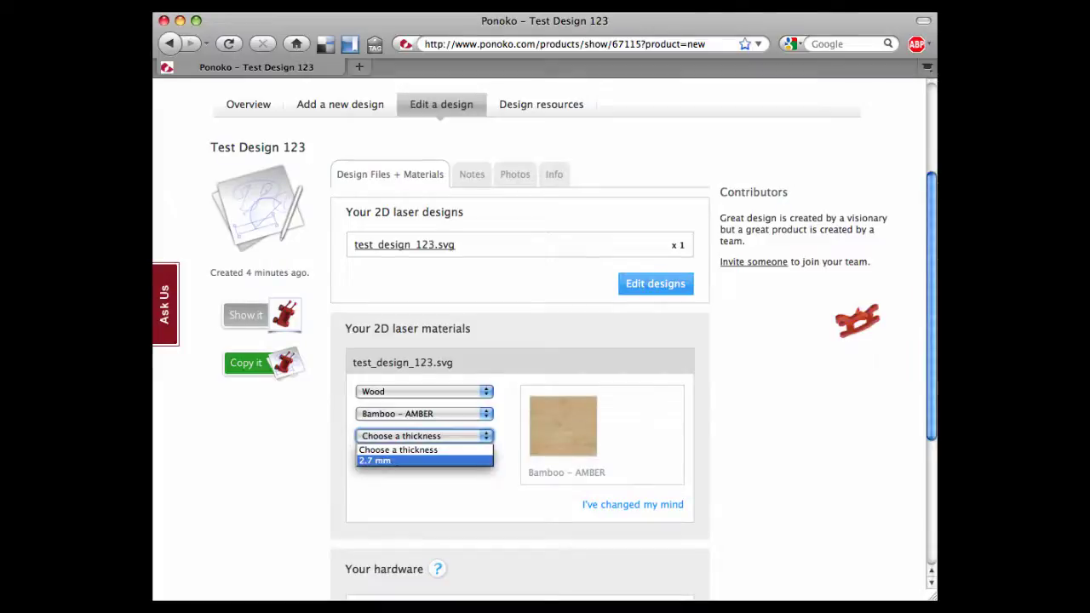
pyautogui.click(375, 460)
pyautogui.click(424, 458)
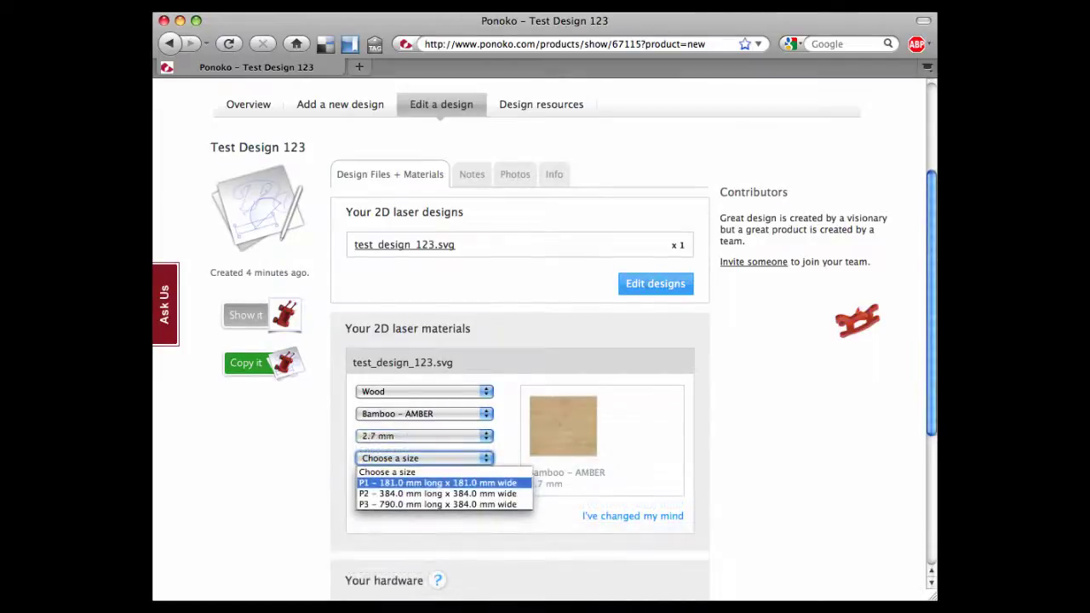
pyautogui.click(437, 483)
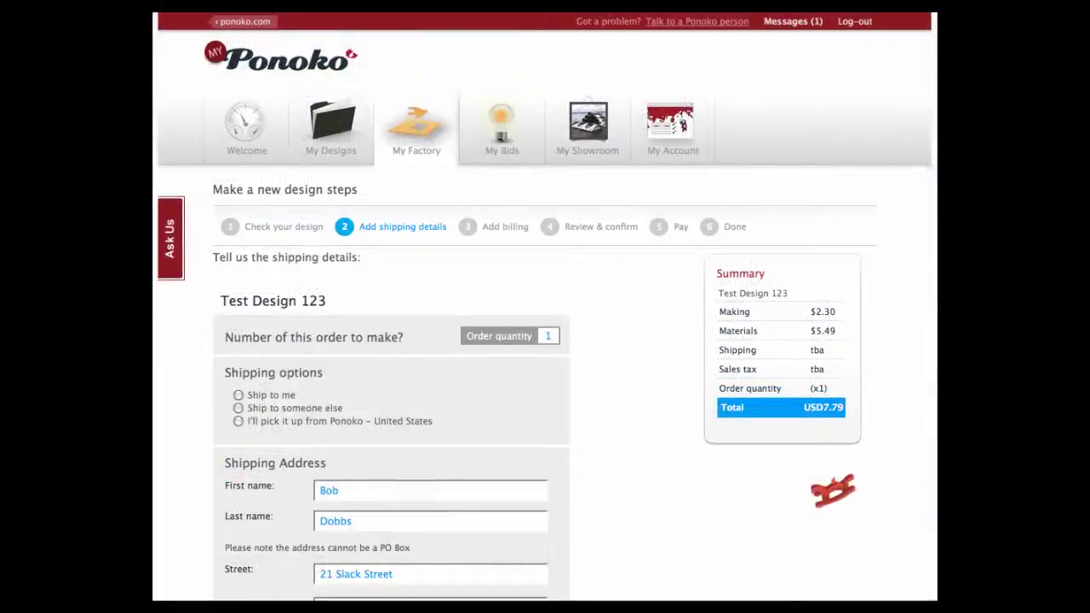
# Step: Scroll down through the Ponoko order page
pyautogui.scroll(-10, 607, 366)
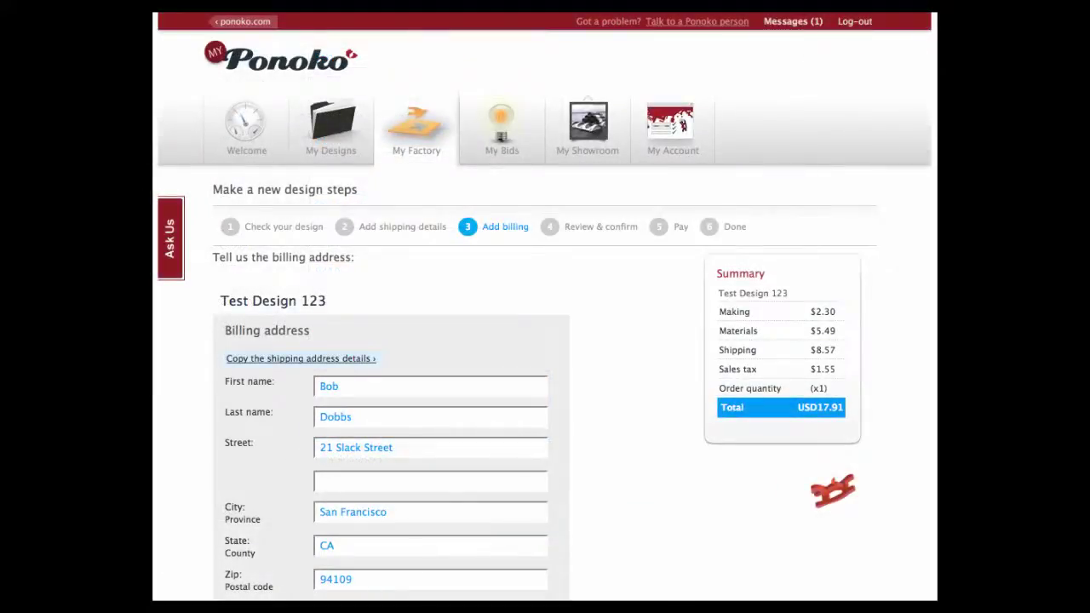
pyautogui.scroll(-4, 662, 581)
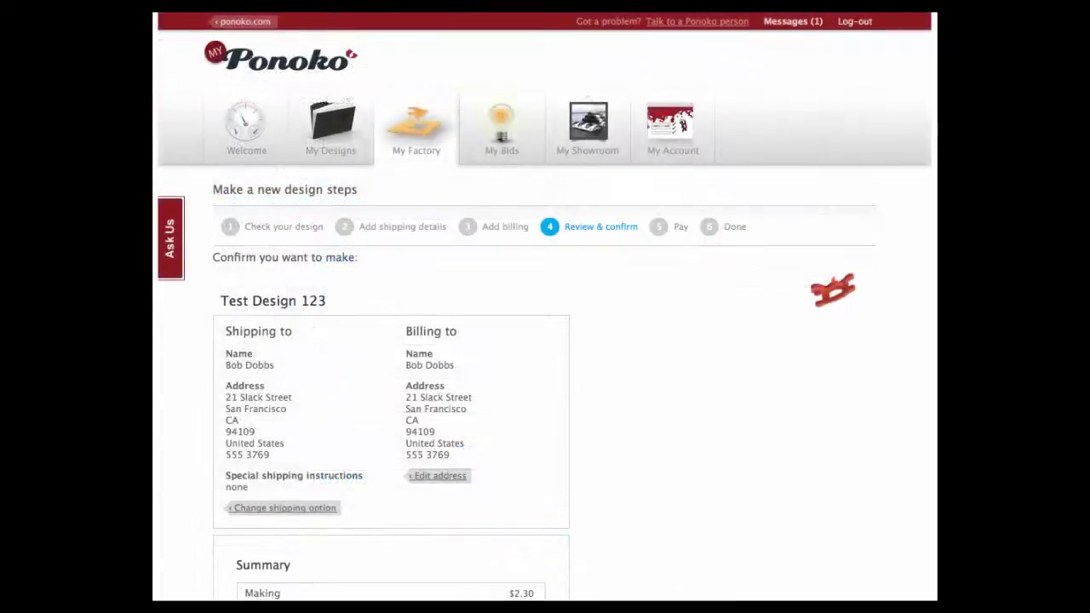
pyautogui.scroll(-2, 620, 560)
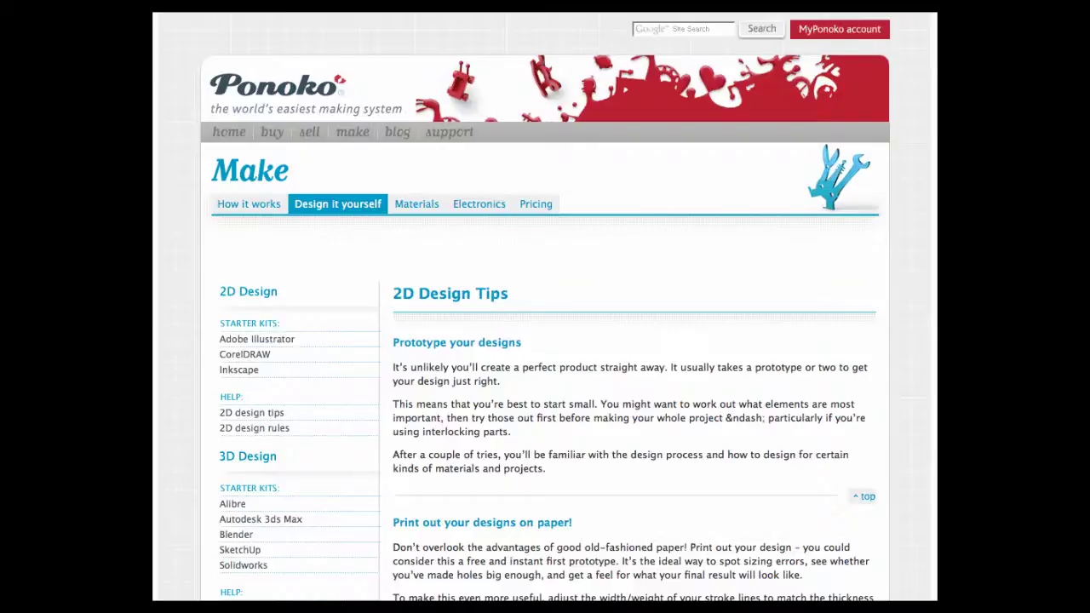
# Step: Scroll down through the 2D Design Tips to read the cutting and engraving advice
pyautogui.scroll(-10, 545, 306)
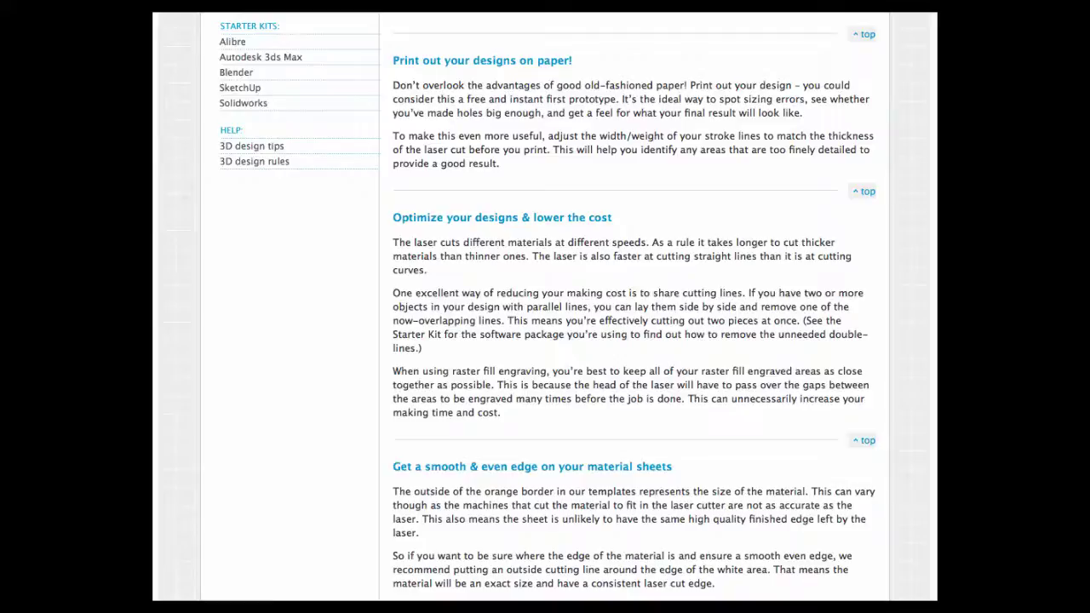
pyautogui.scroll(-10, 634, 306)
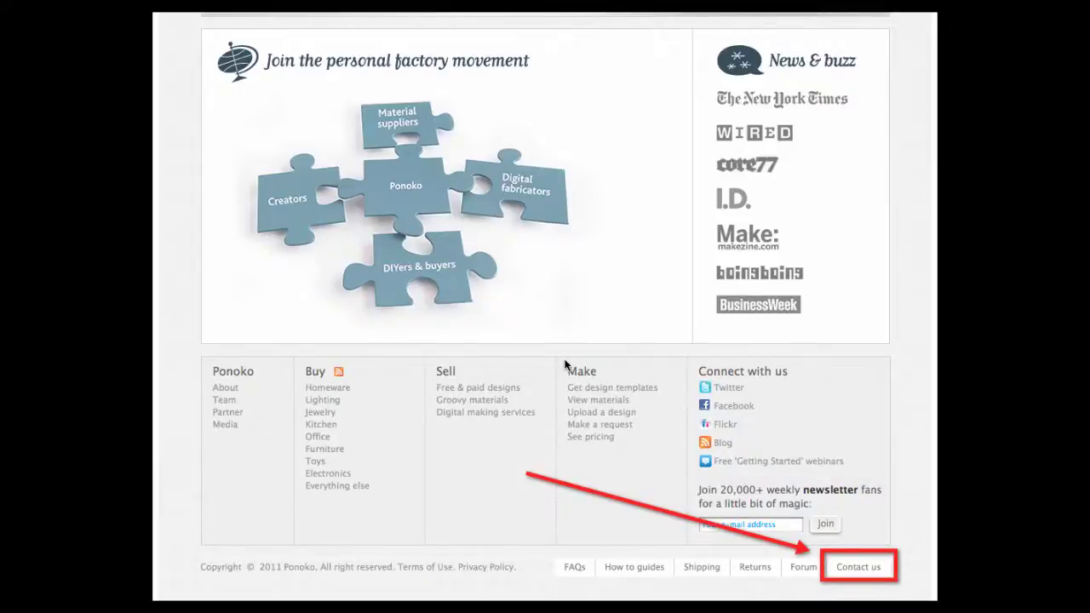
# Step: Scroll back up toward the top of the Ponoko home page
pyautogui.scroll(15, 564, 365)
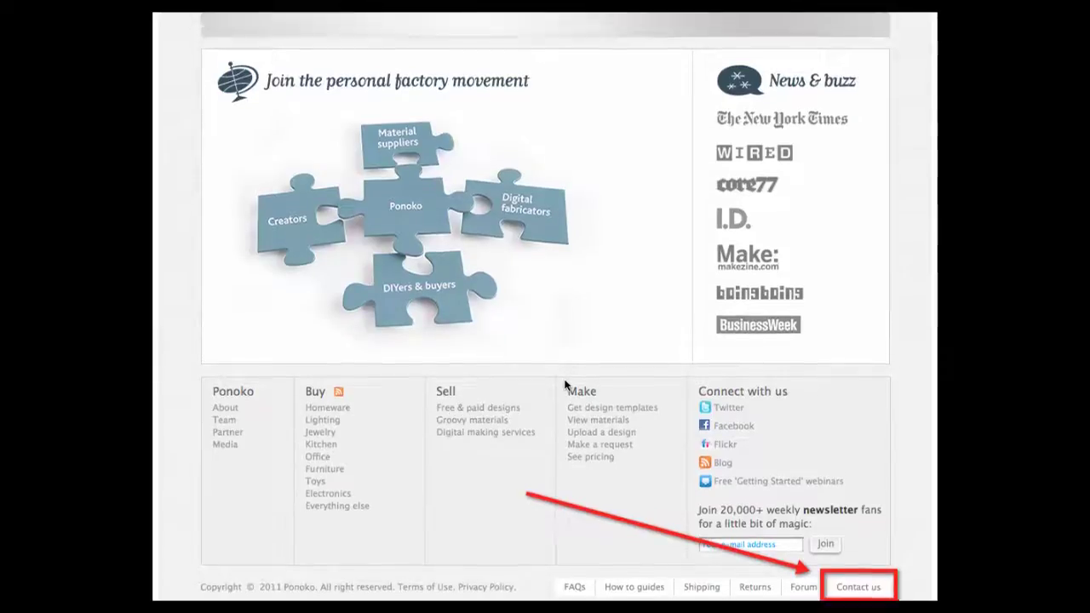